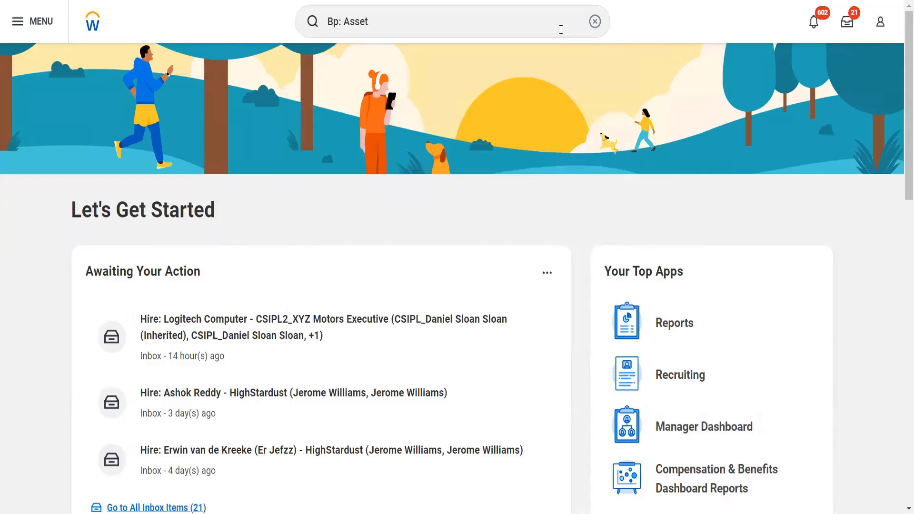
- Search for "Bp: Asset" and open the Asset Registration Event (Default Definition) to examine its business process steps
key("Return")
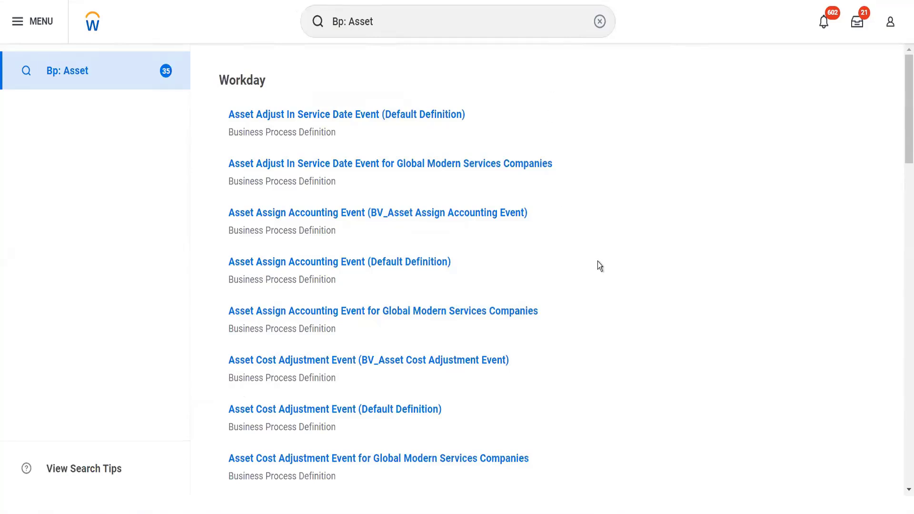
scroll(598, 261, "down", 5)
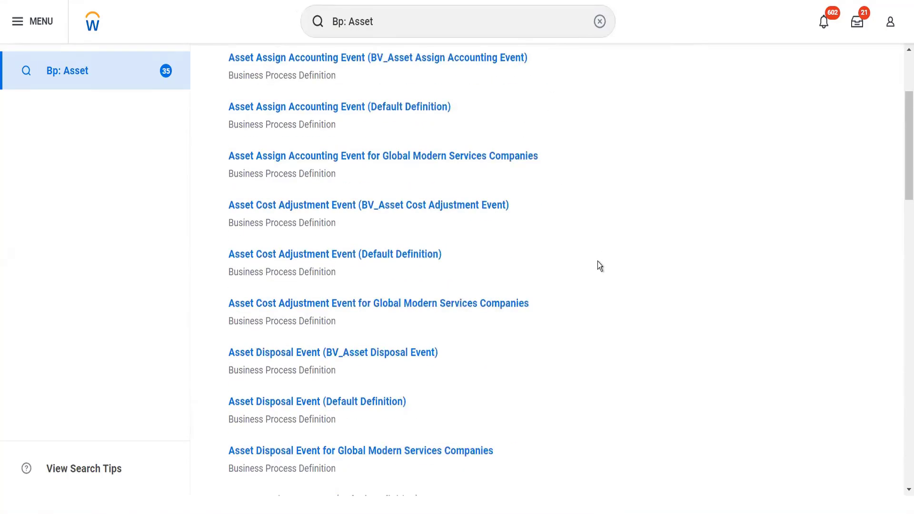
scroll(597, 261, "down", 3)
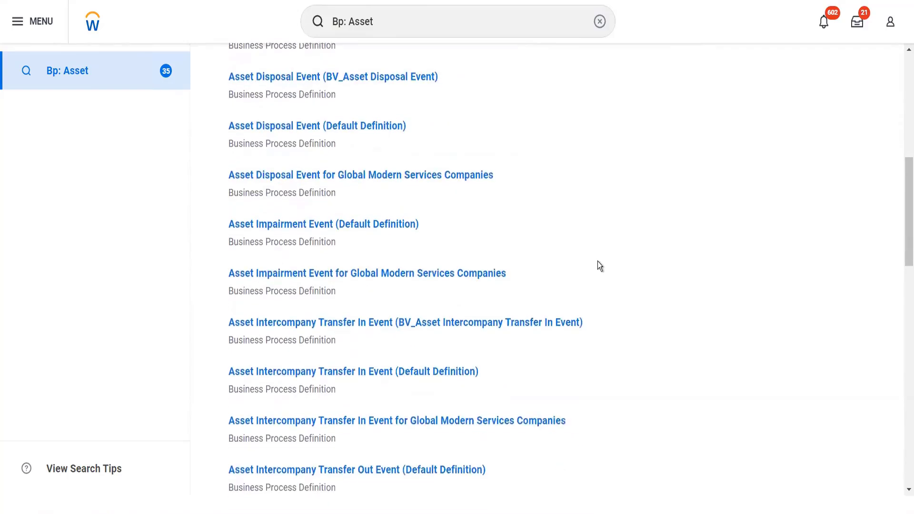
scroll(598, 261, "down", 2)
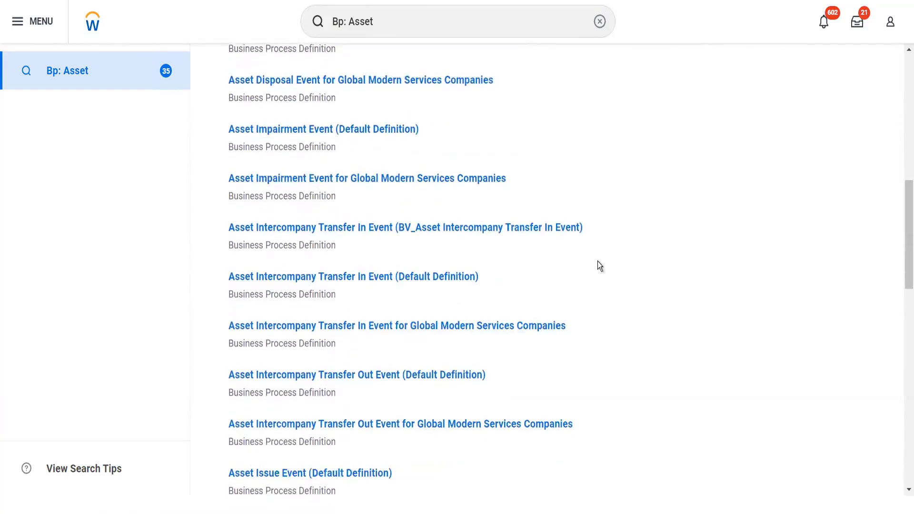
scroll(598, 261, "down", 2)
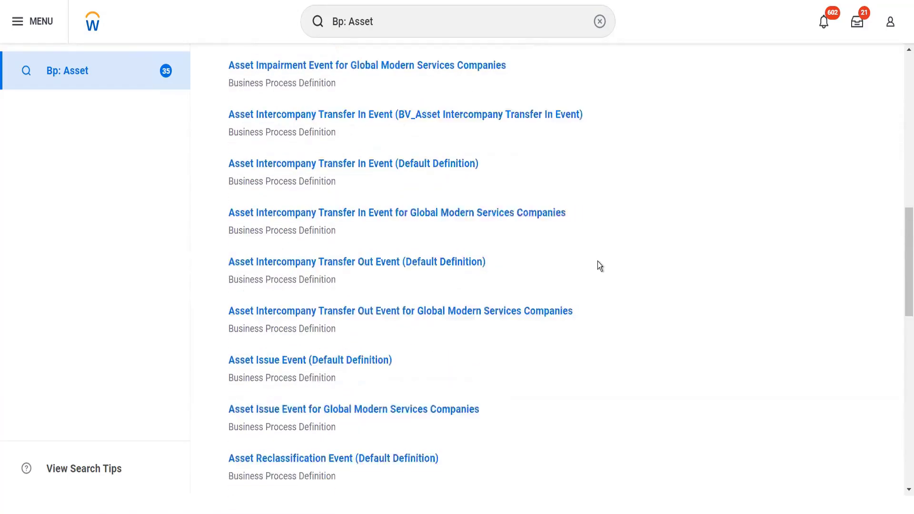
scroll(598, 261, "down", 2)
scroll(598, 261, "down", 3)
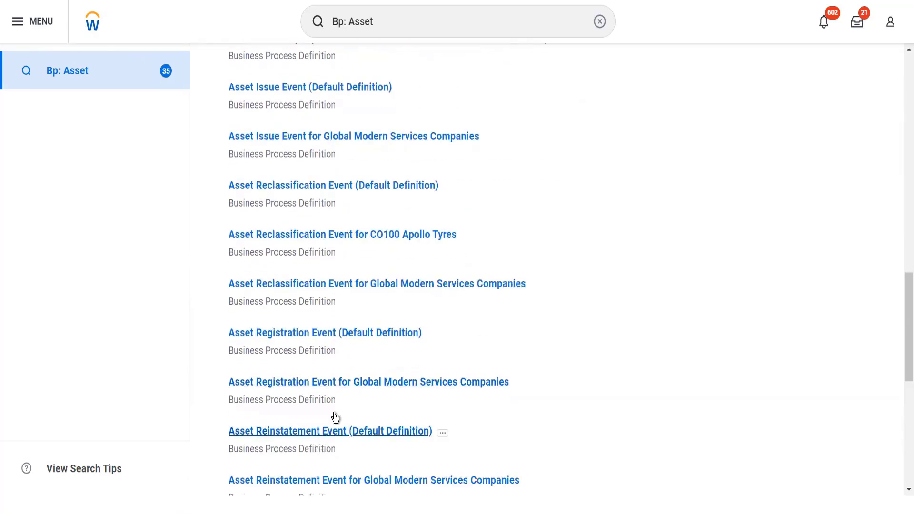
left_click(312, 335)
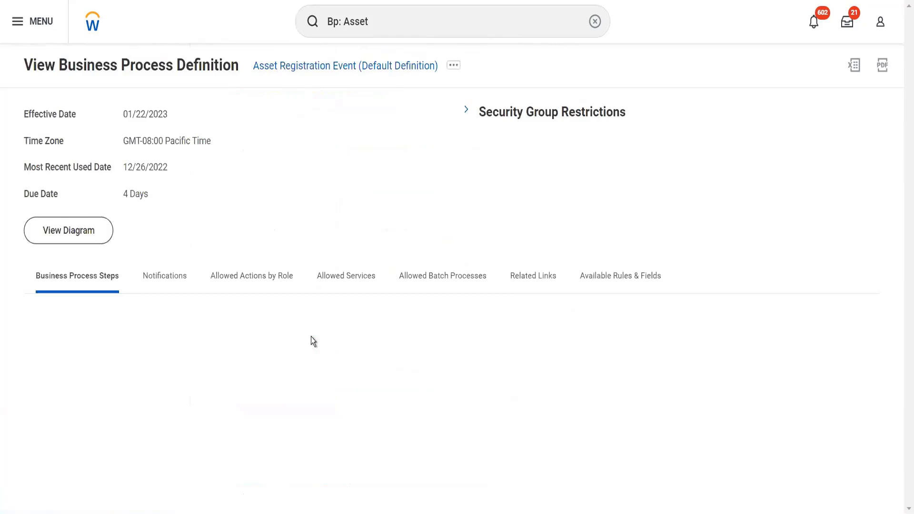
scroll(332, 205, "down", 3)
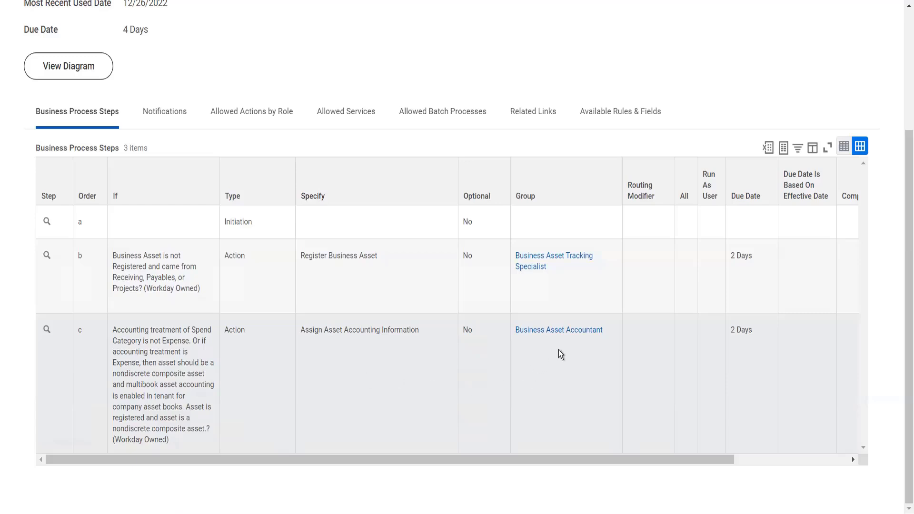
scroll(407, 317, "up", 3)
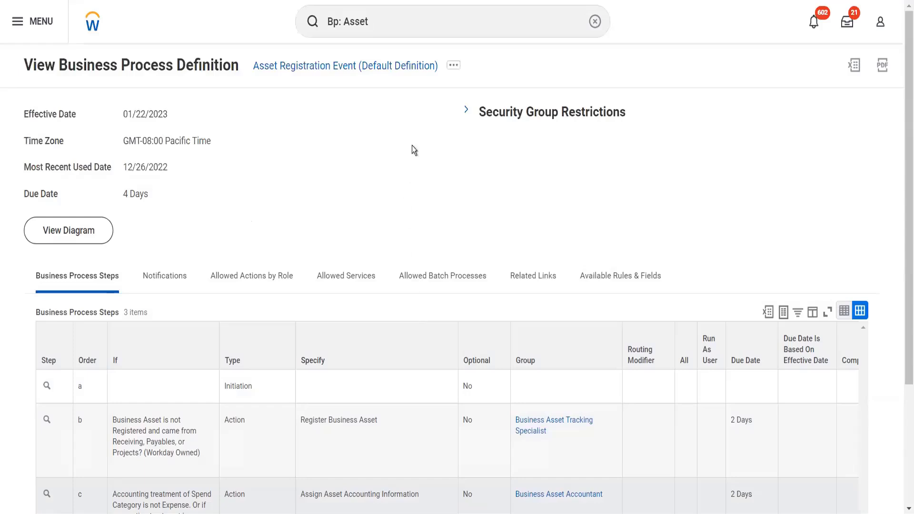
- Search for "Bp: supp in event" and open the Supplier Invoice Event (Default Definition)
left_click(383, 24)
left_click_drag(368, 21, 345, 25)
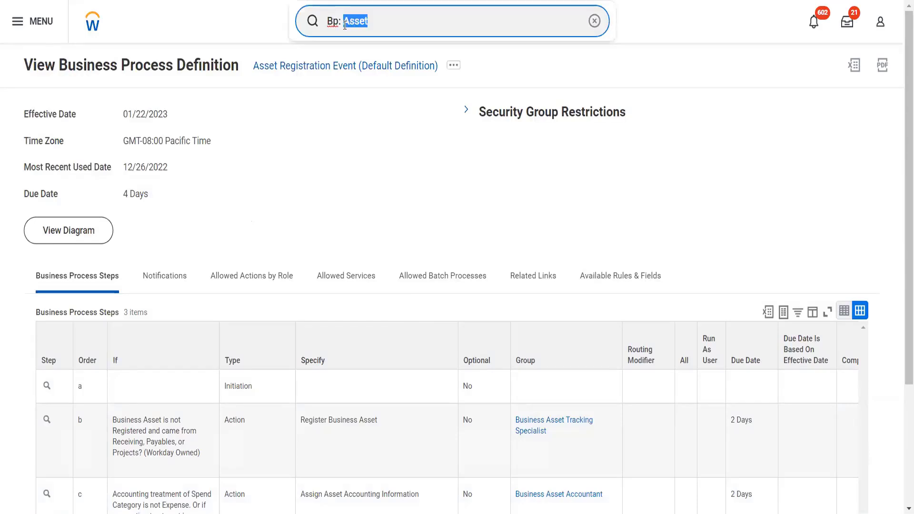
type("supp in event")
key("Return")
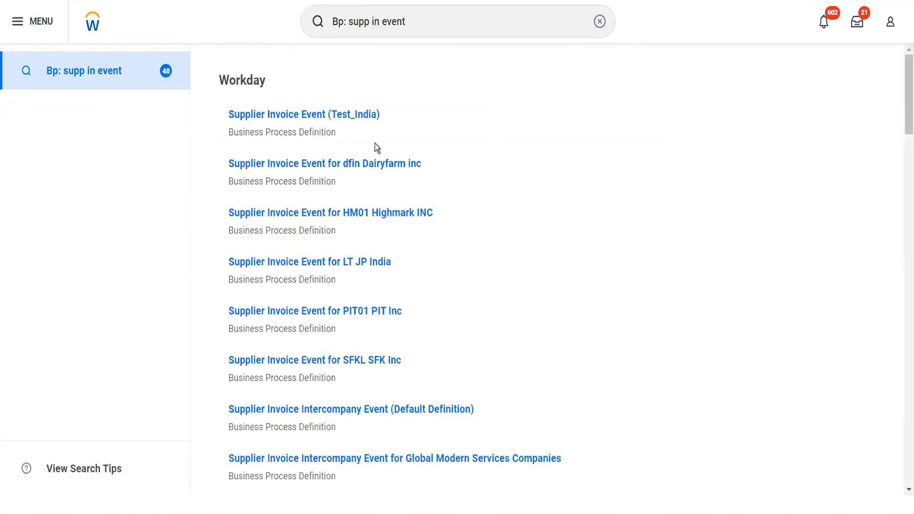
mouse_move(362, 272)
scroll(361, 272, "down", 4)
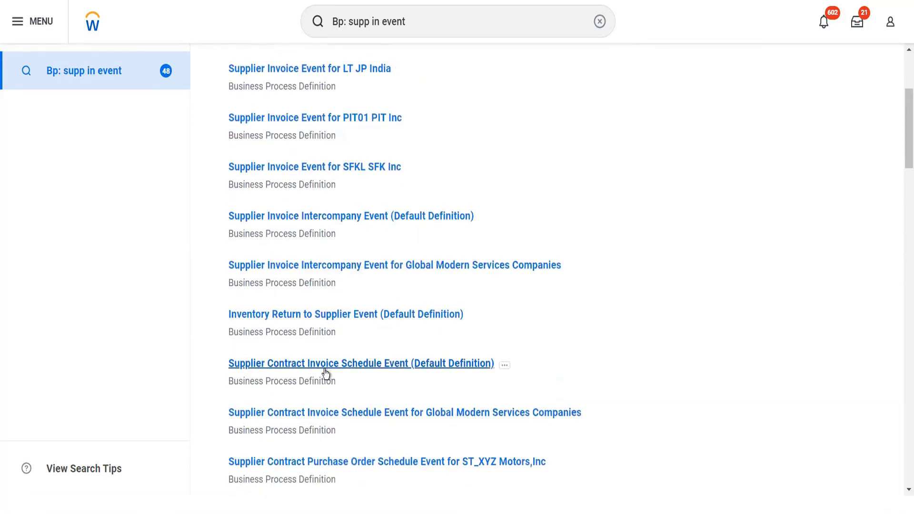
scroll(325, 373, "down", 3)
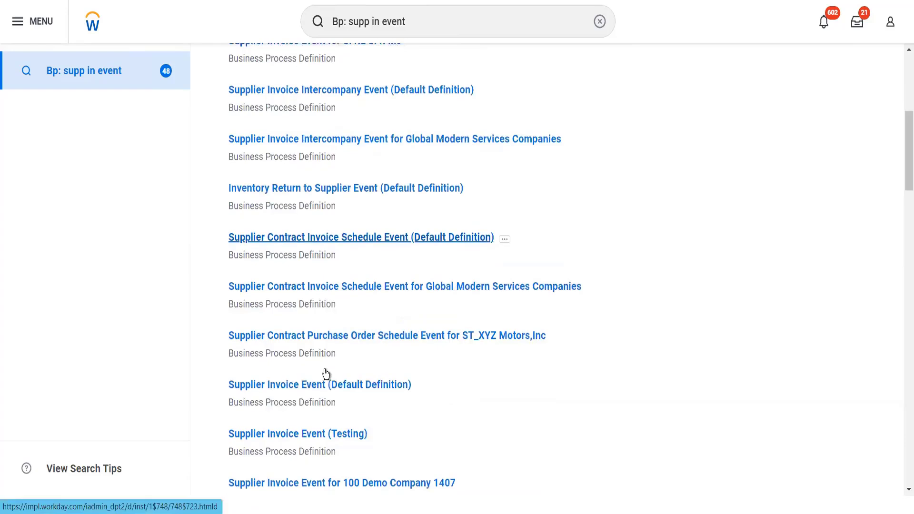
scroll(324, 373, "down", 1)
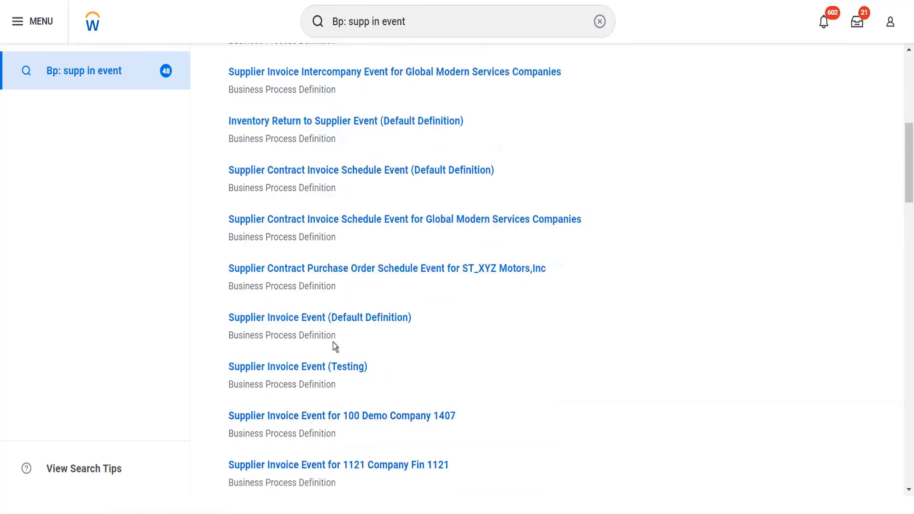
left_click(332, 317)
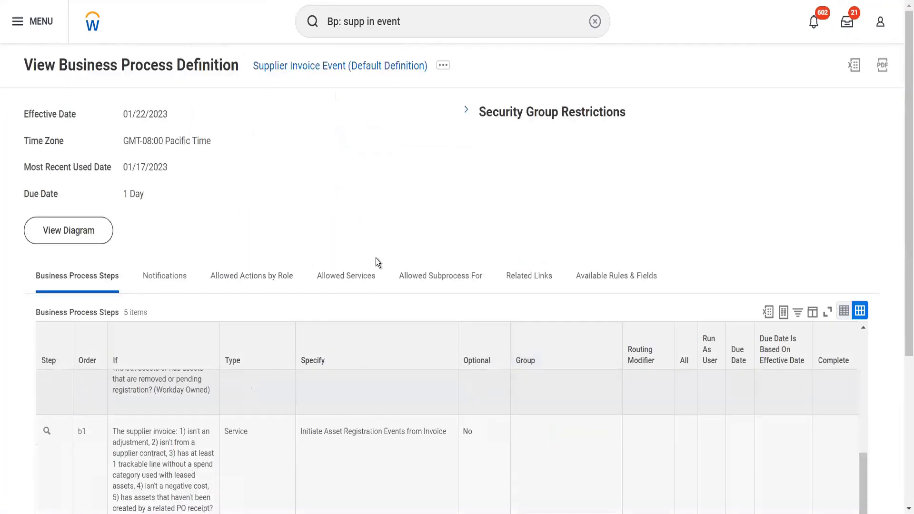
- Examine the conditions, actions and assigned groups of the Supplier Invoice Event's business process steps
scroll(376, 259, "down", 5)
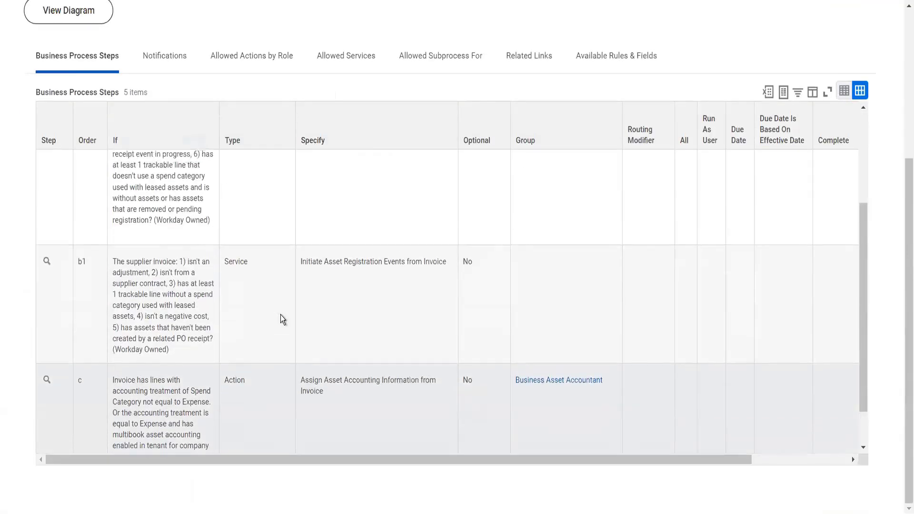
scroll(281, 315, "up", 3)
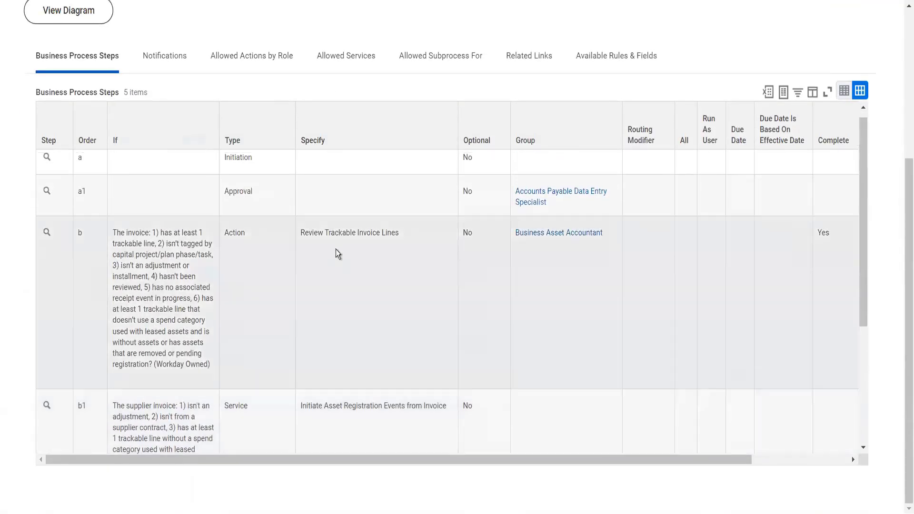
mouse_move(157, 230)
scroll(444, 324, "down", 2)
mouse_move(416, 307)
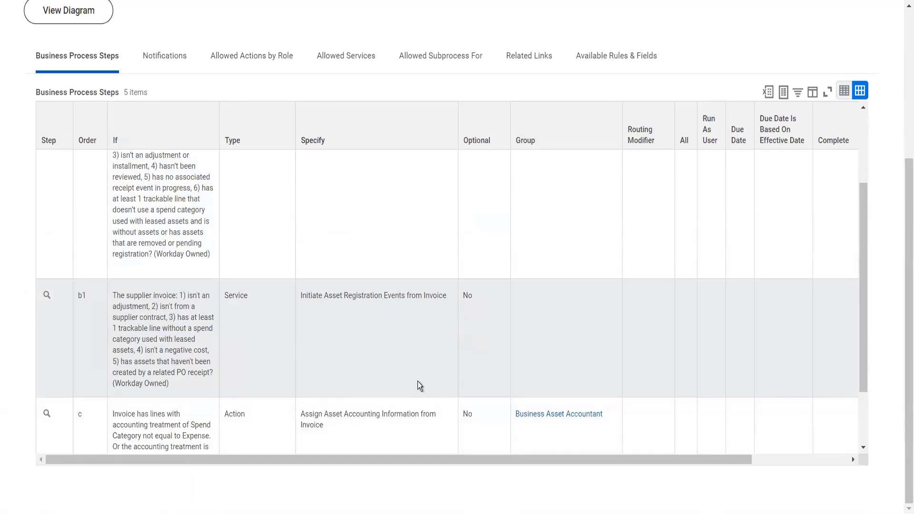
scroll(418, 381, "down", 2)
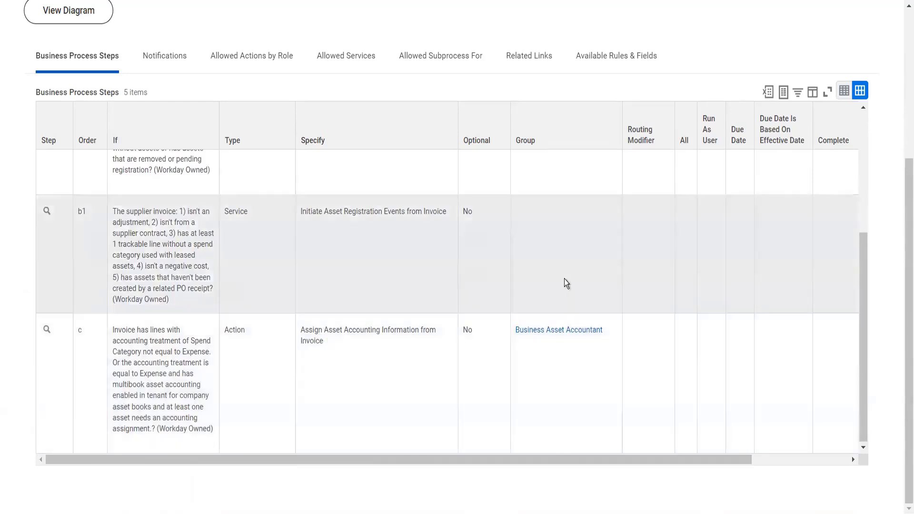
scroll(564, 278, "up", 4)
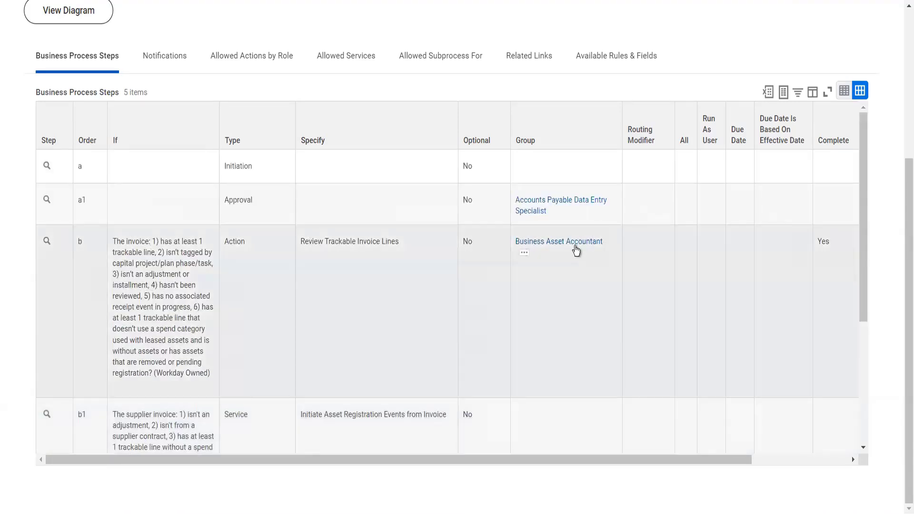
- Open the Accounting Manager role through step b's Business Asset Accountant group and review its current role assignments
left_click(575, 249)
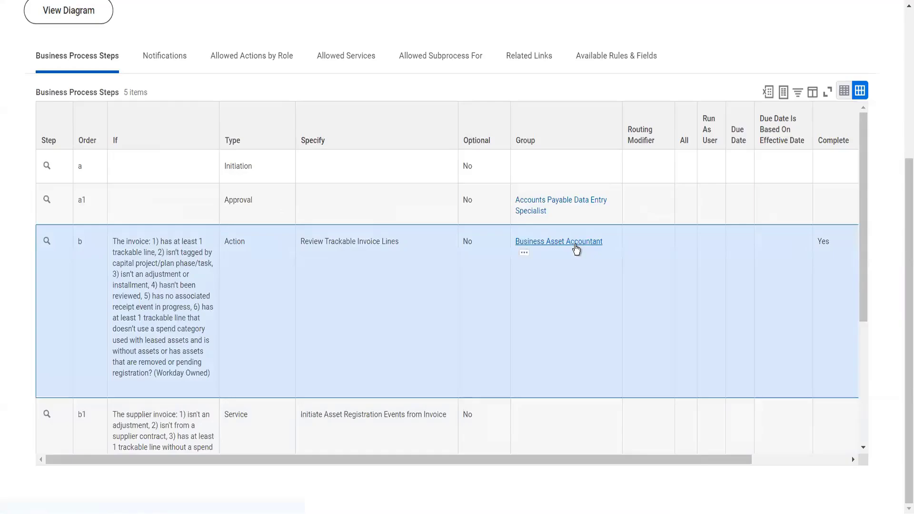
left_click(576, 242)
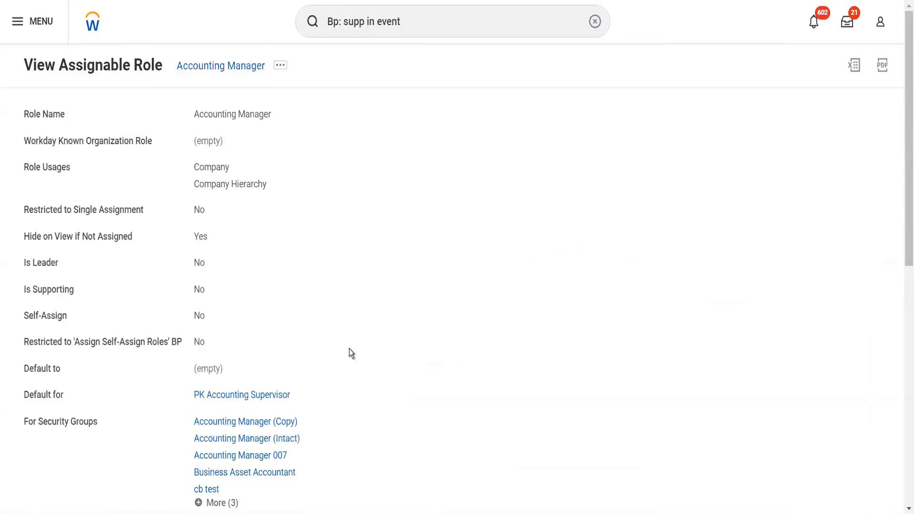
scroll(349, 348, "down", 10)
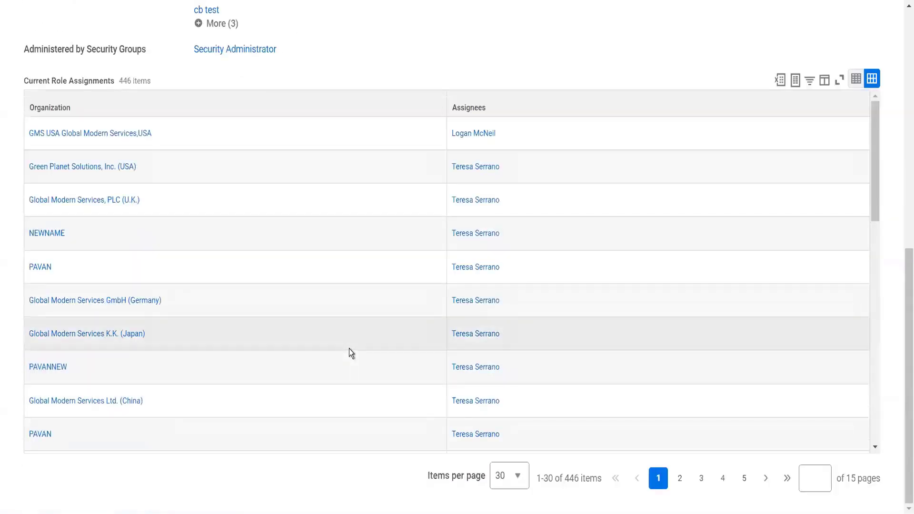
scroll(349, 348, "down", 10)
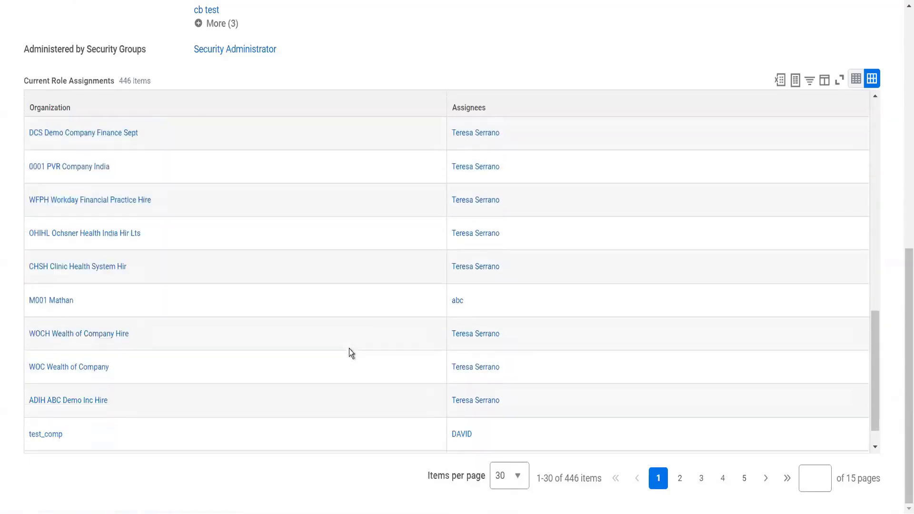
scroll(349, 348, "down", 1)
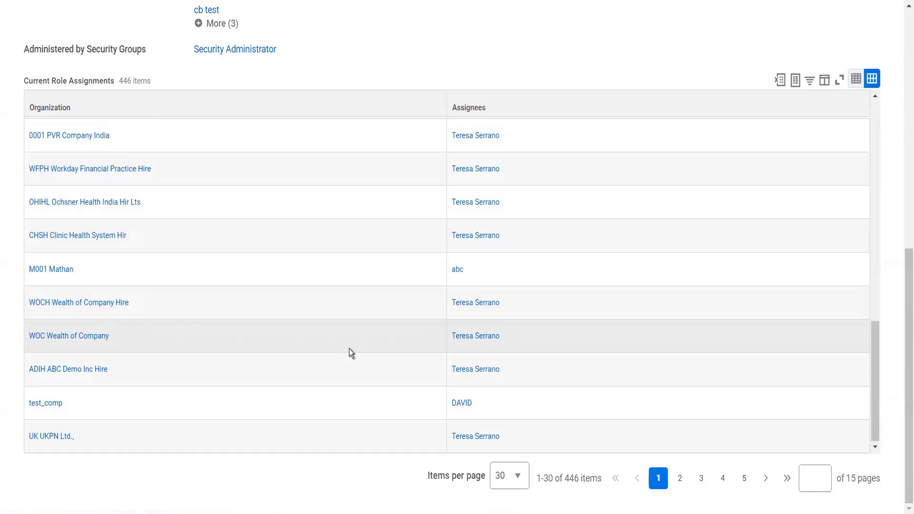
scroll(349, 350, "up", 15)
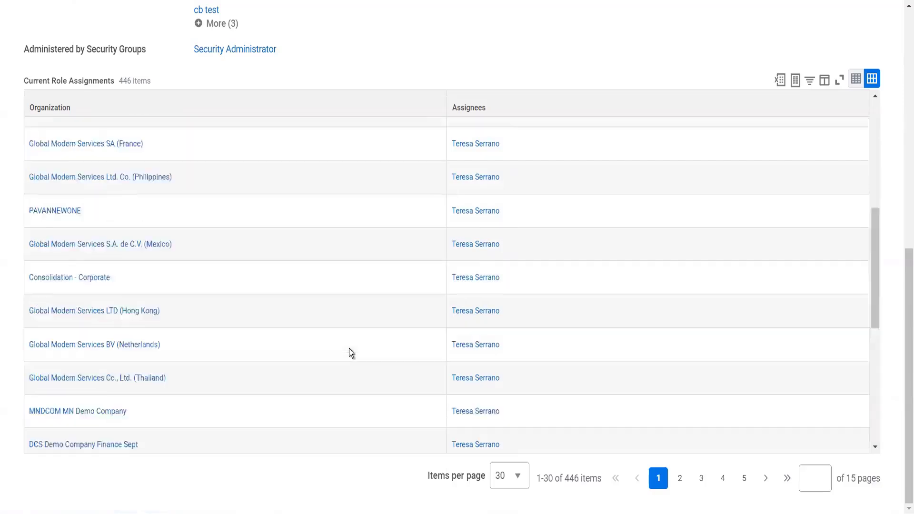
scroll(349, 352, "up", 10)
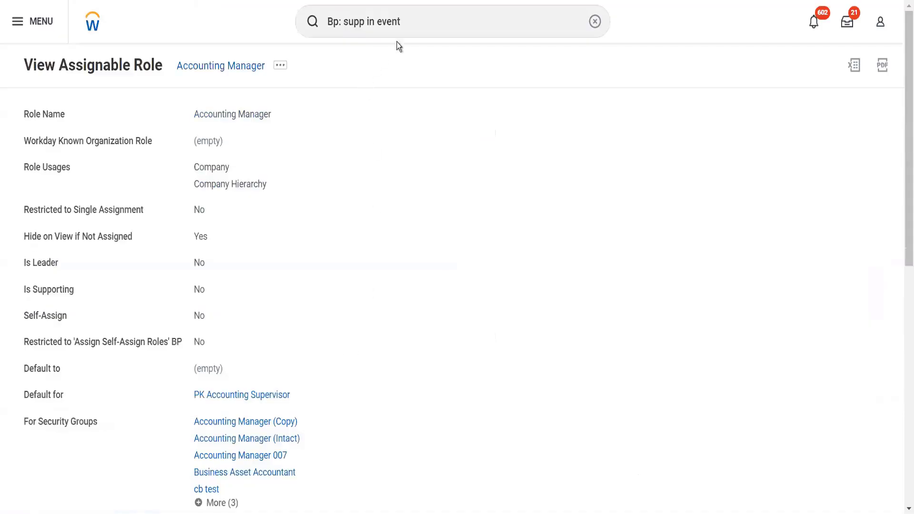
left_click(412, 23)
key("ctrl+a")
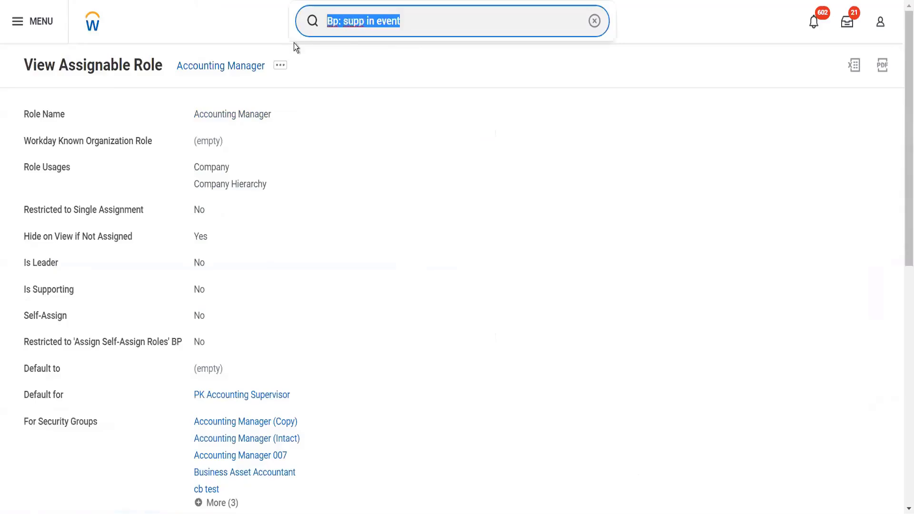
type("s")
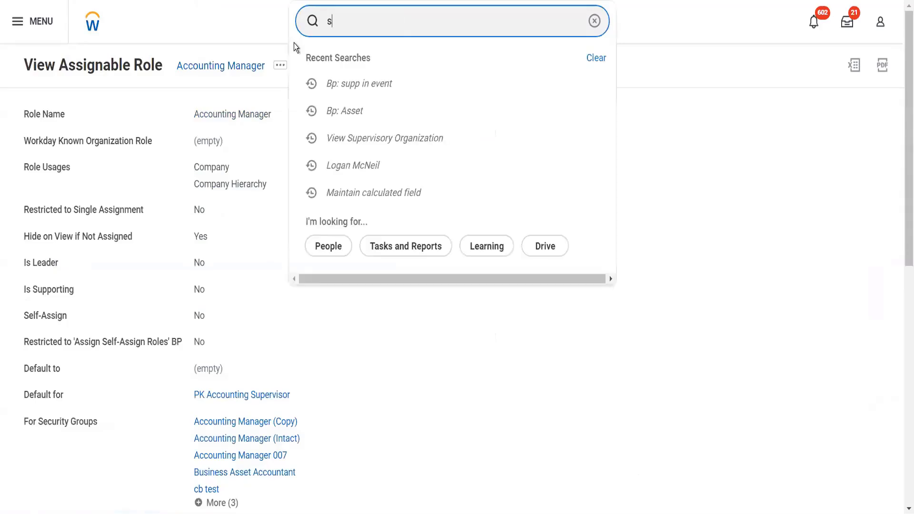
type("tart proxy")
left_click(339, 83)
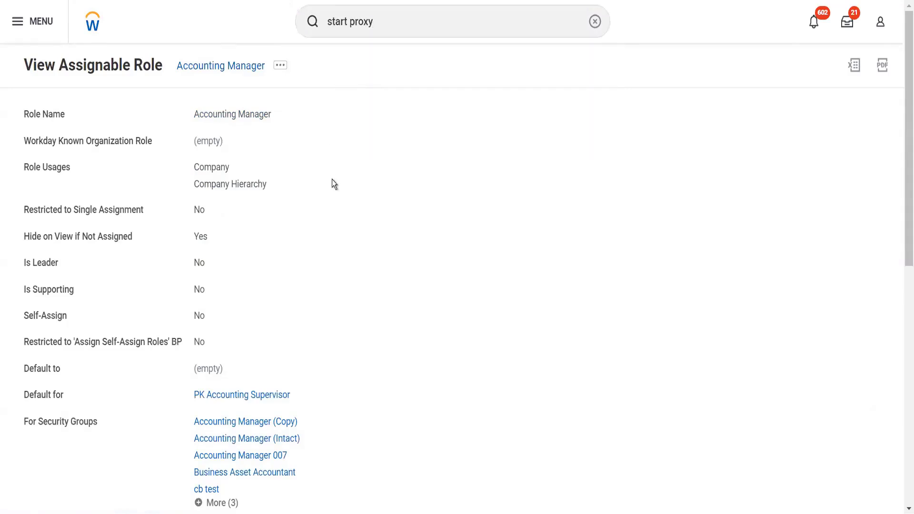
left_click(137, 129)
type("ter ser")
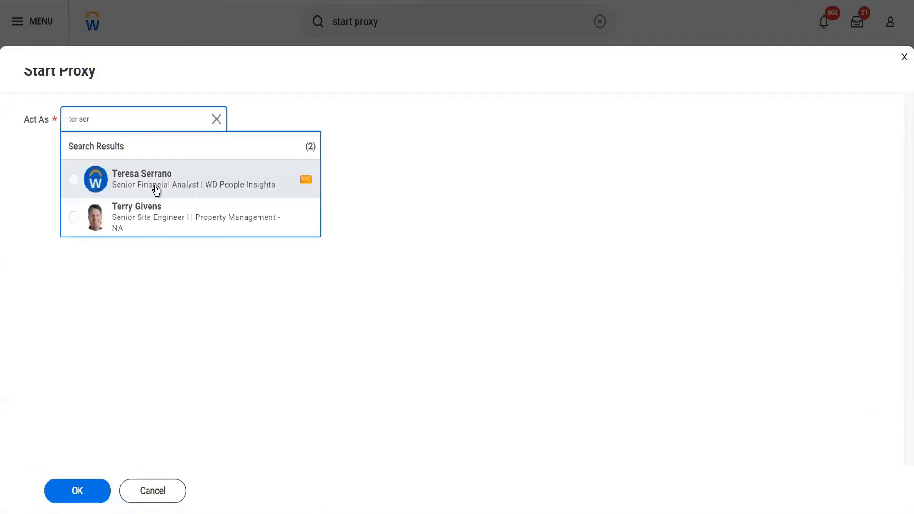
left_click(392, 150)
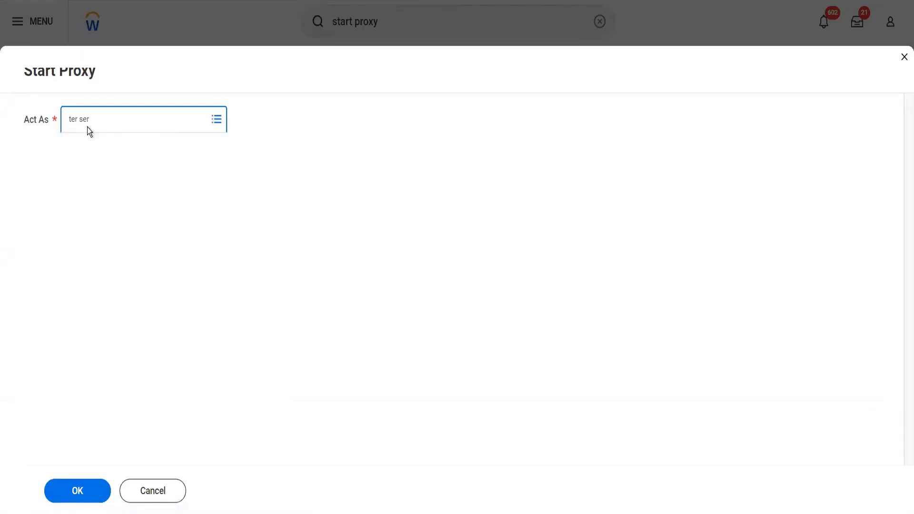
left_click(112, 123)
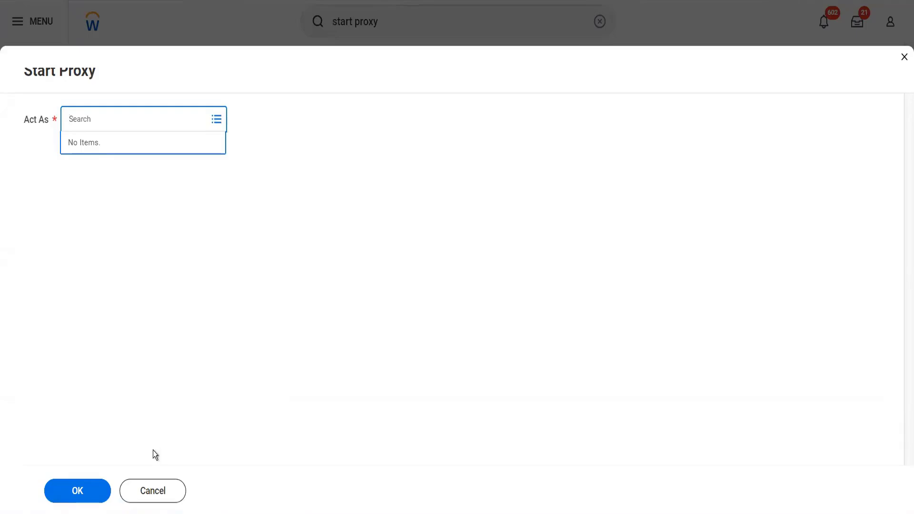
left_click(148, 493)
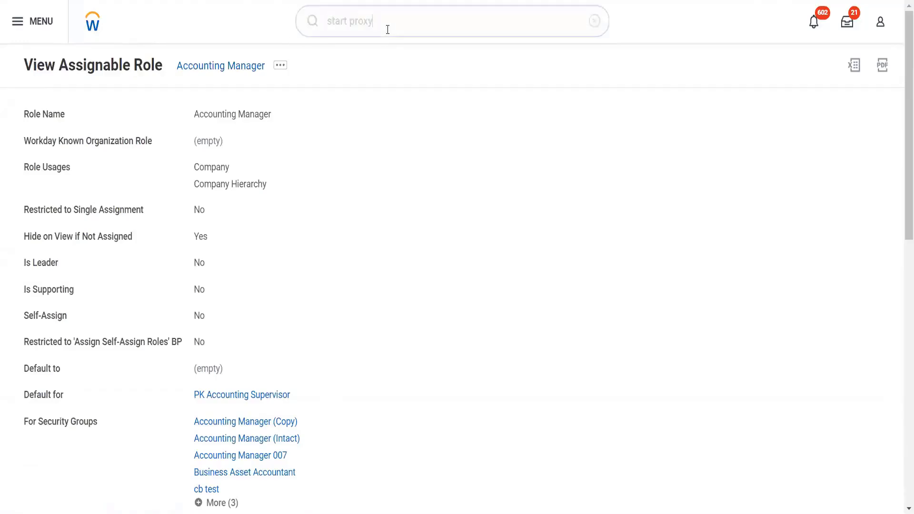
- Search for "mai spen cate" and open Maintain Spend Categories with the option Maintain Spend Categories without Hierarchy
left_click(327, 11)
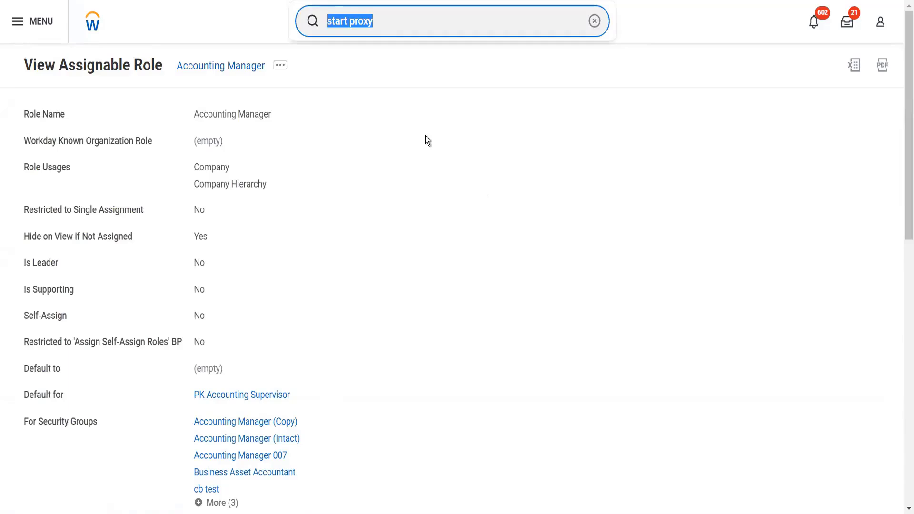
type("mai spen cate")
key("Down")
key("Return")
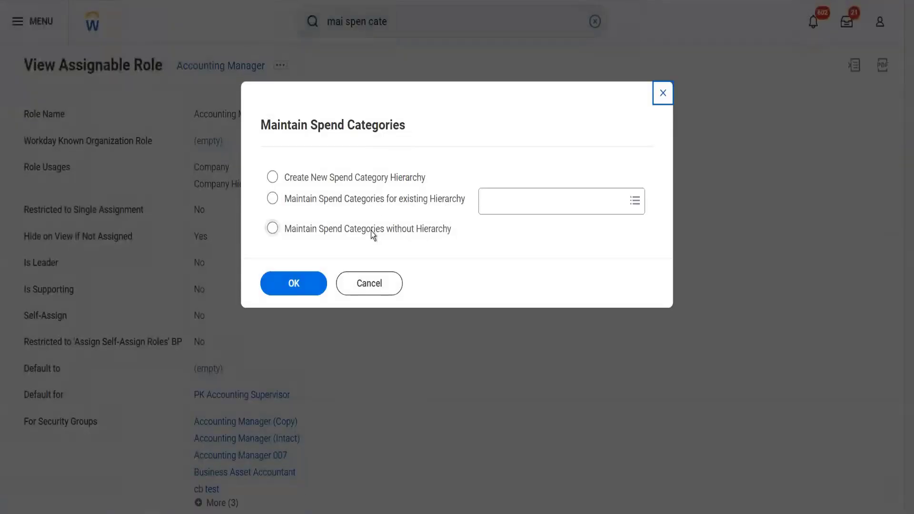
left_click(370, 230)
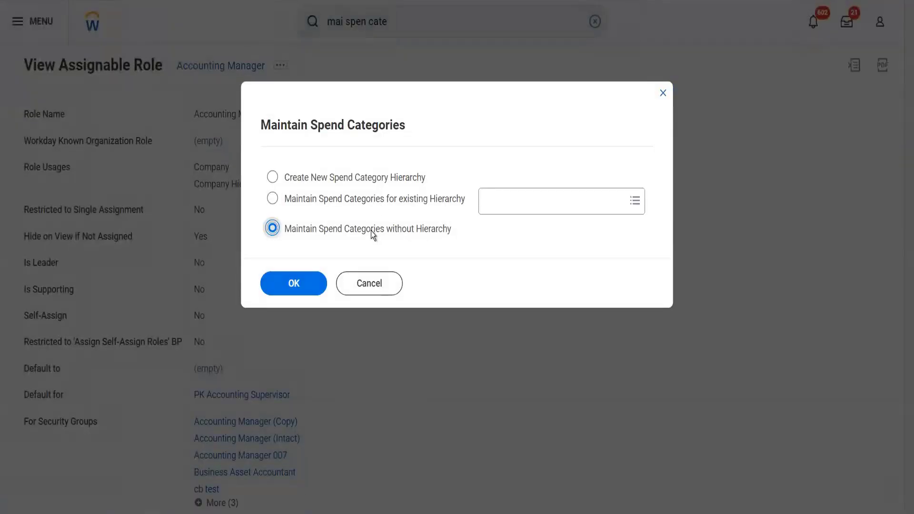
left_click(308, 282)
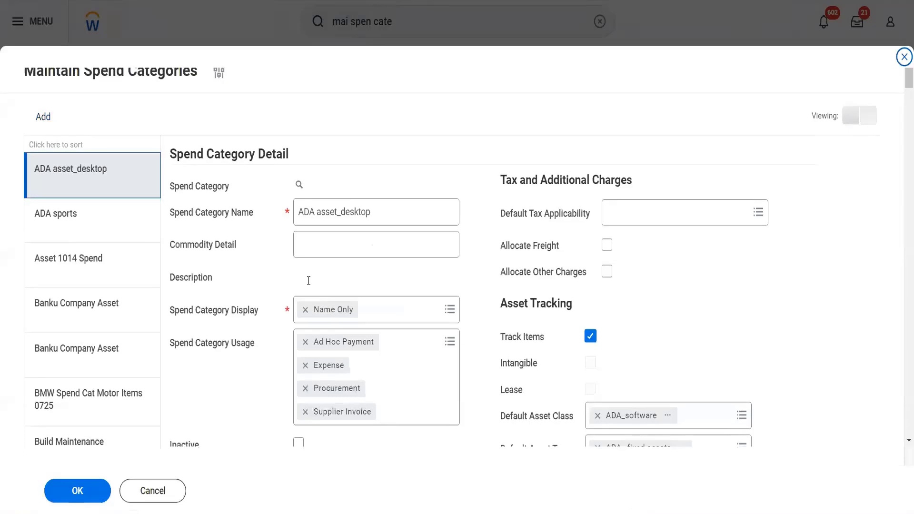
- Add a spend category named "Software Chips" with the commodity detail "The chips used in the super computers"
left_click(308, 280)
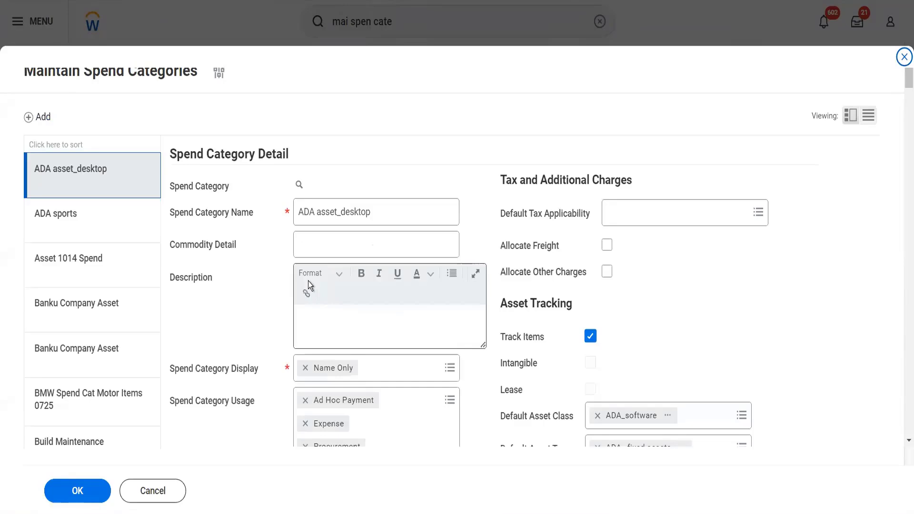
left_click(38, 118)
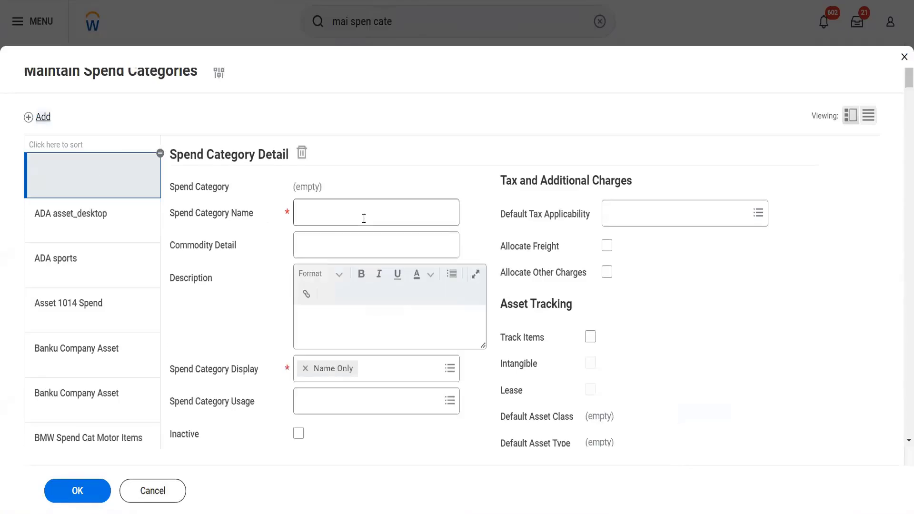
left_click(343, 209)
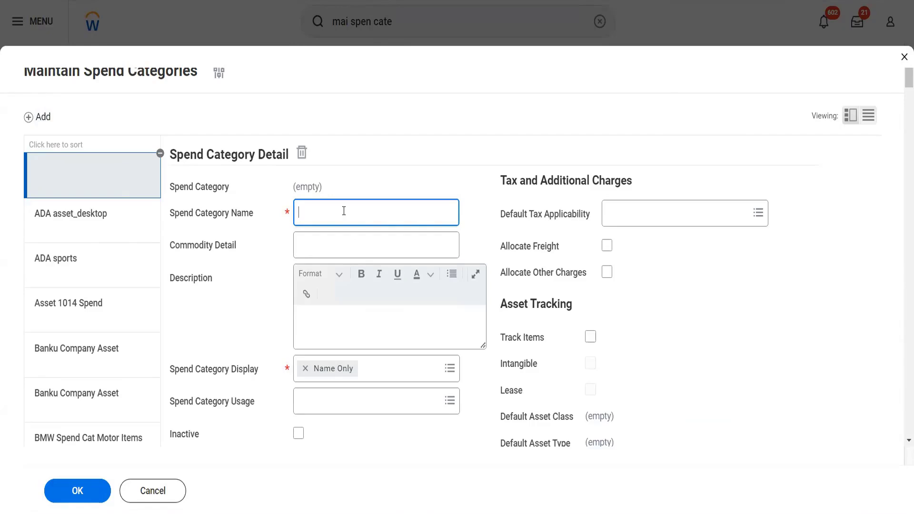
type("Software Chips")
key("Tab")
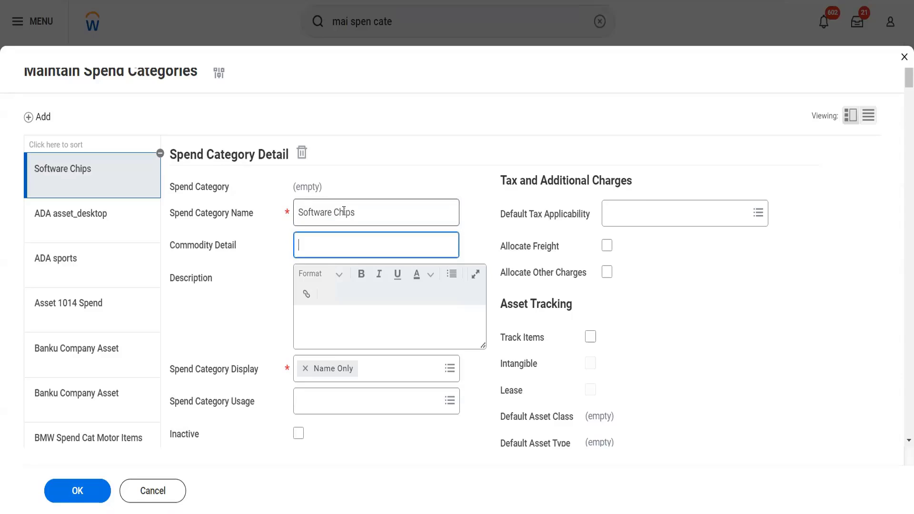
type("The chips used in the super computer")
key("BackSpace")
key("BackSpace")
key("BackSpace")
key("BackSpace")
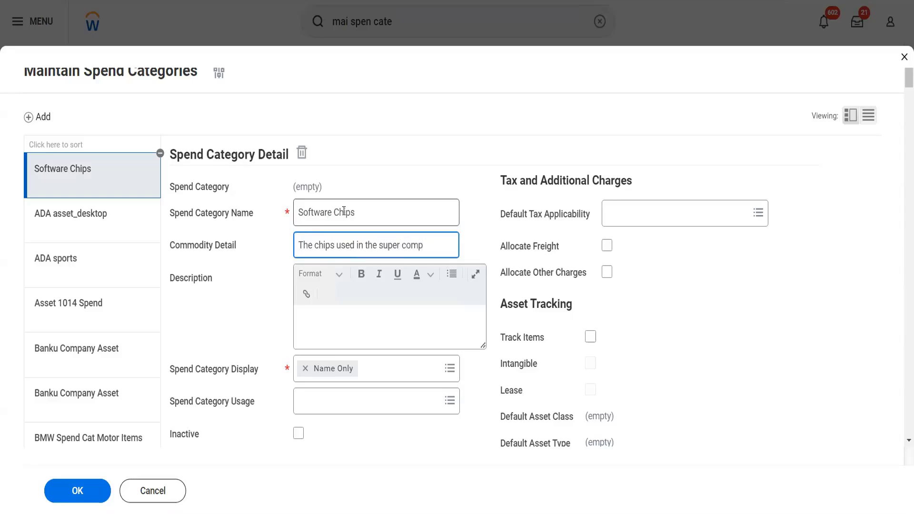
type("uters")
- Set the Software Chips spend category usage to Procurement, Expense and Supplier Invoice
left_click(394, 405)
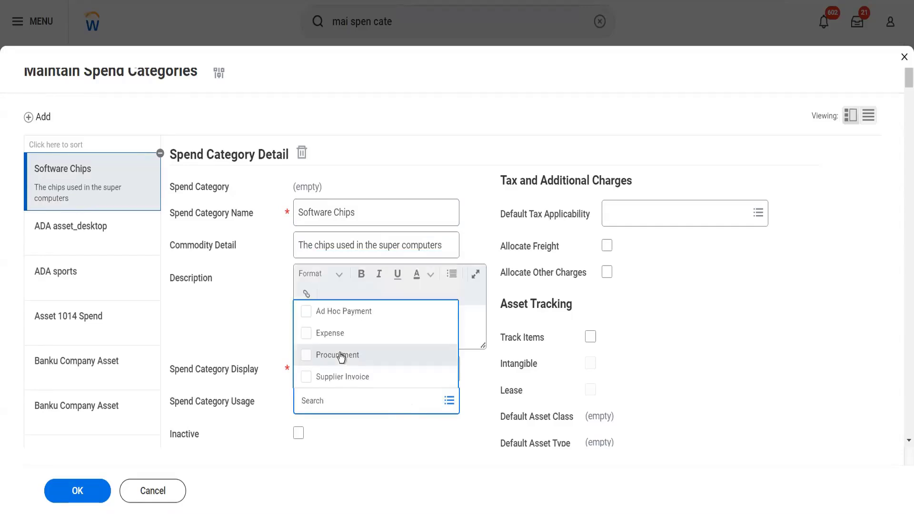
left_click(341, 357)
left_click(334, 339)
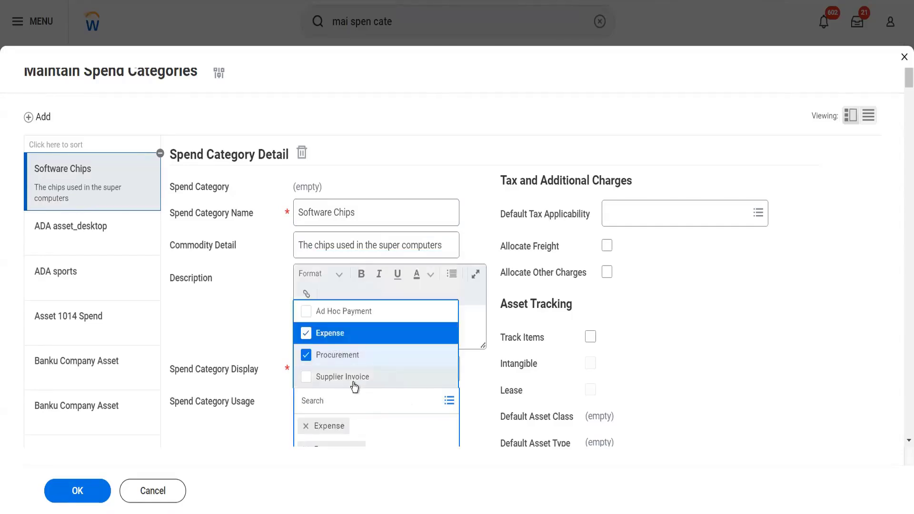
left_click(354, 380)
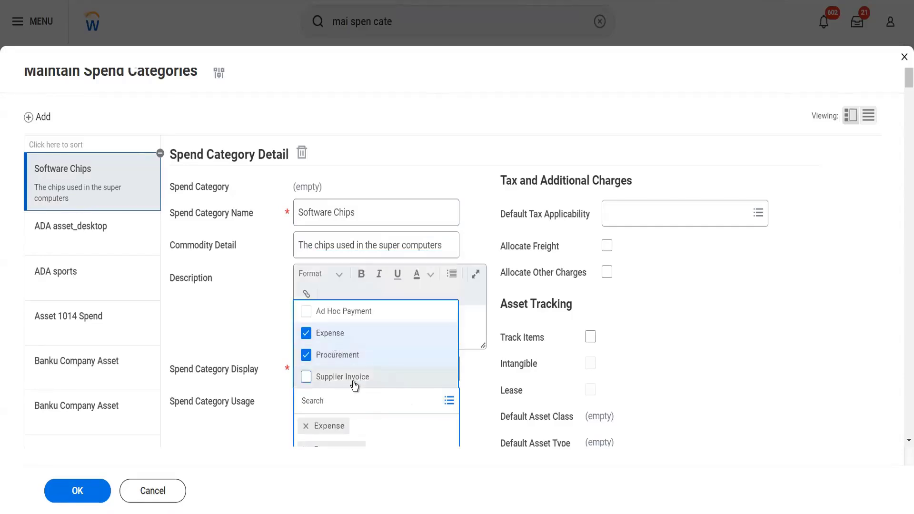
left_click(643, 395)
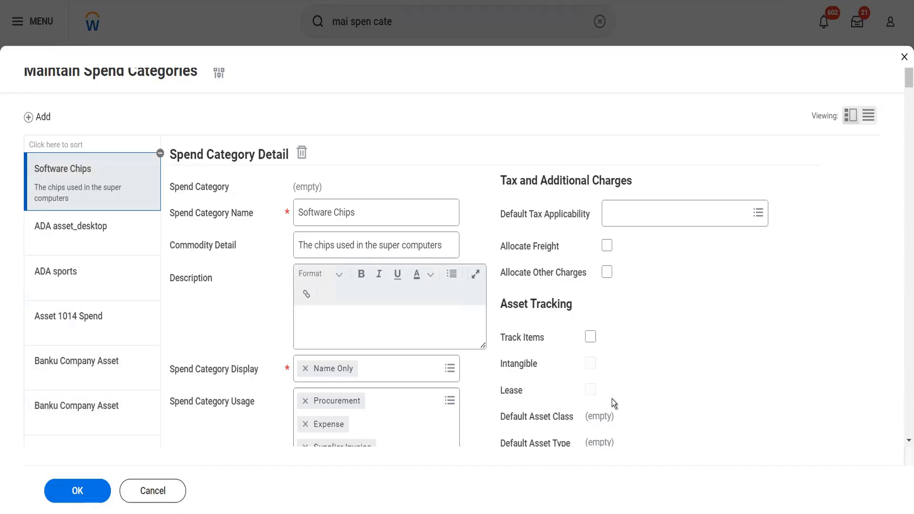
- Enable Track Items for Software Chips and set its default asset class to 12 Class Life
left_click(591, 339)
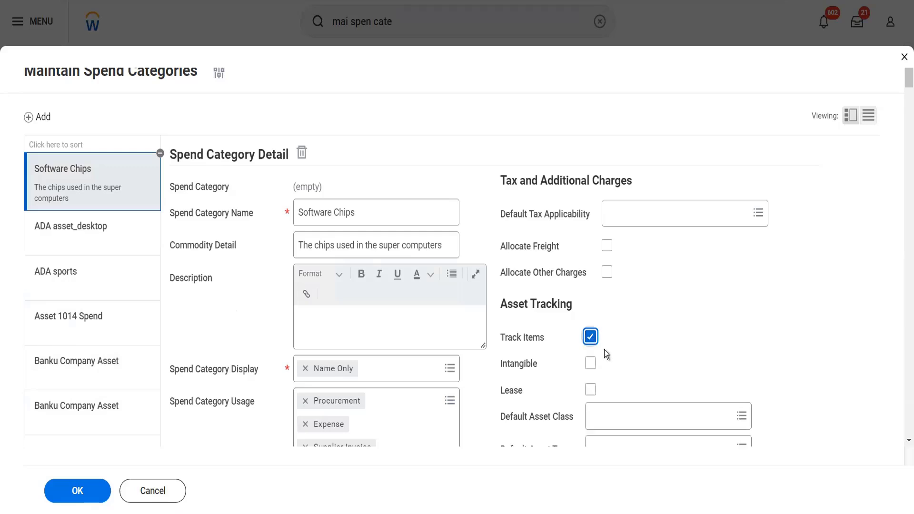
scroll(658, 362, "down", 3)
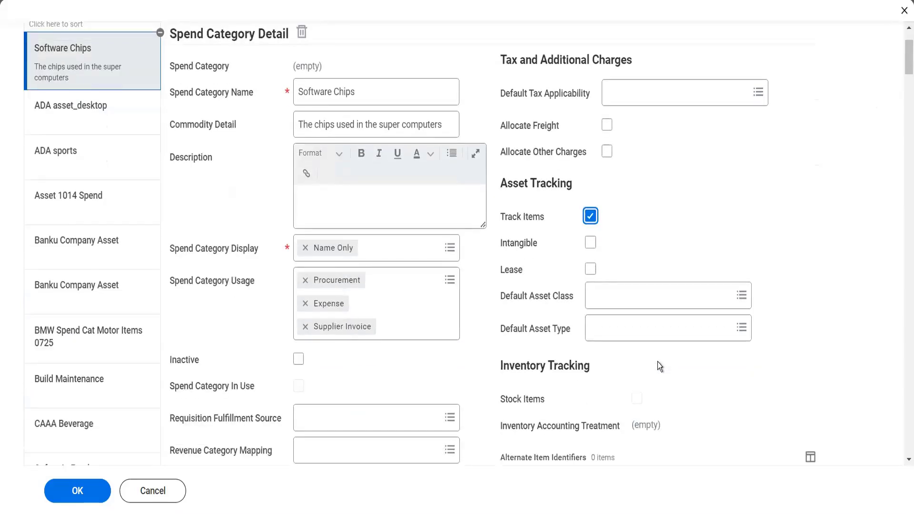
left_click(660, 300)
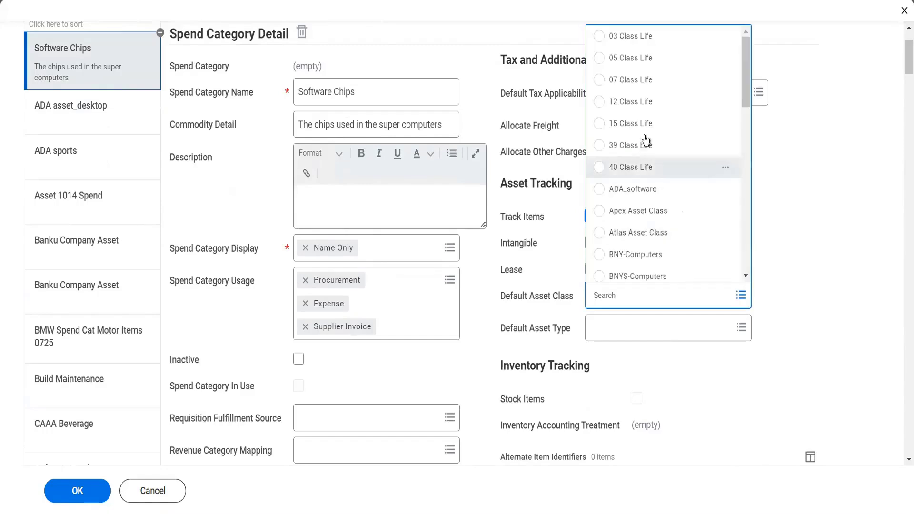
left_click(637, 109)
- Set the default asset type of the Software Chips spend category to Office Property
left_click(624, 335)
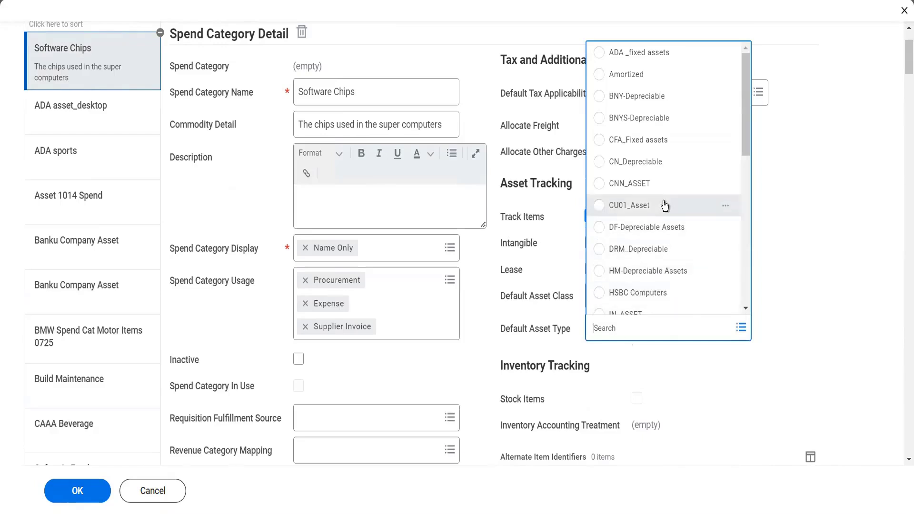
scroll(665, 205, "down", 2)
scroll(664, 204, "down", 2)
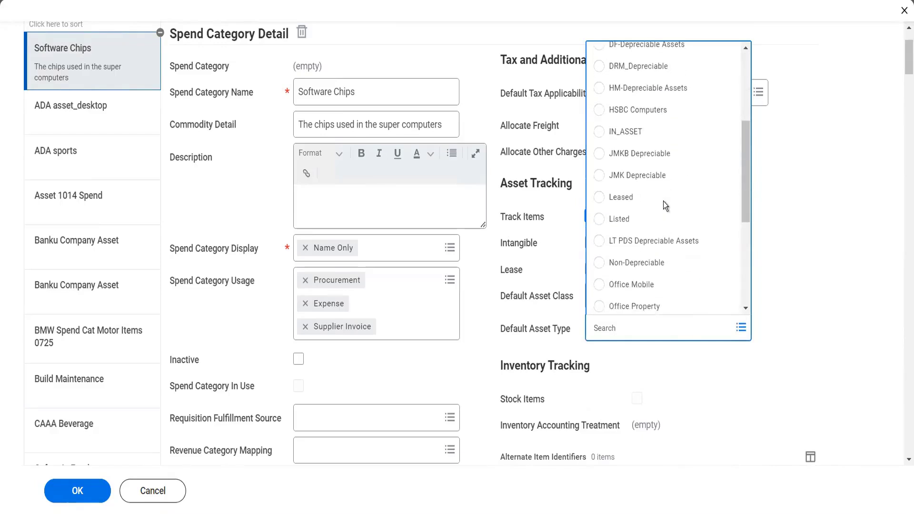
scroll(663, 204, "down", 1)
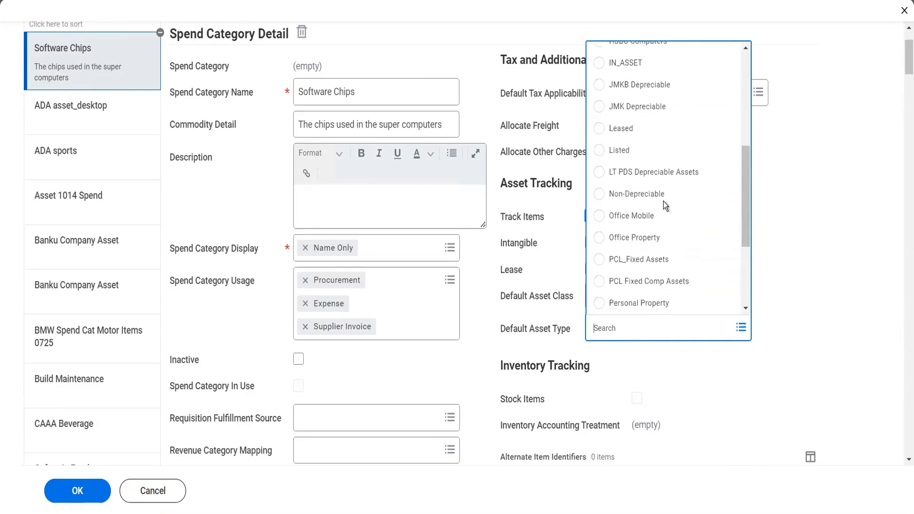
scroll(663, 201, "down", 2)
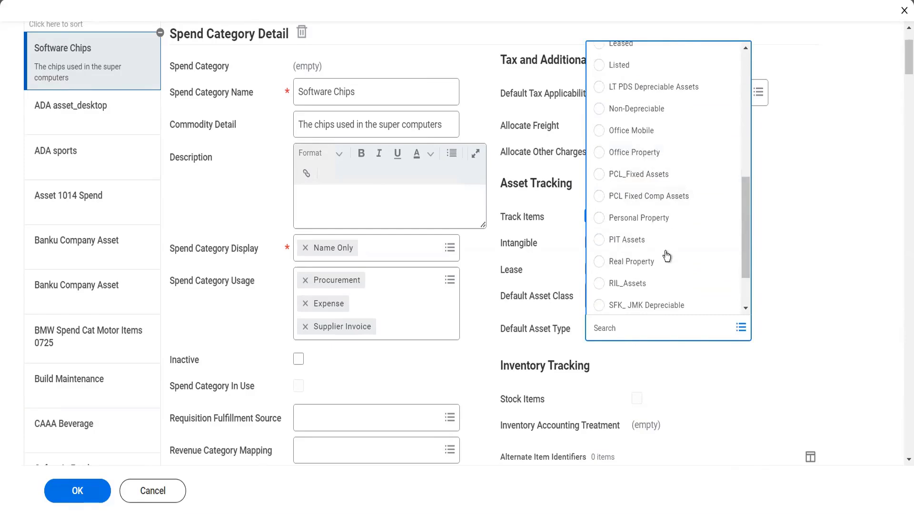
scroll(666, 247, "down", 1)
scroll(666, 245, "down", 1)
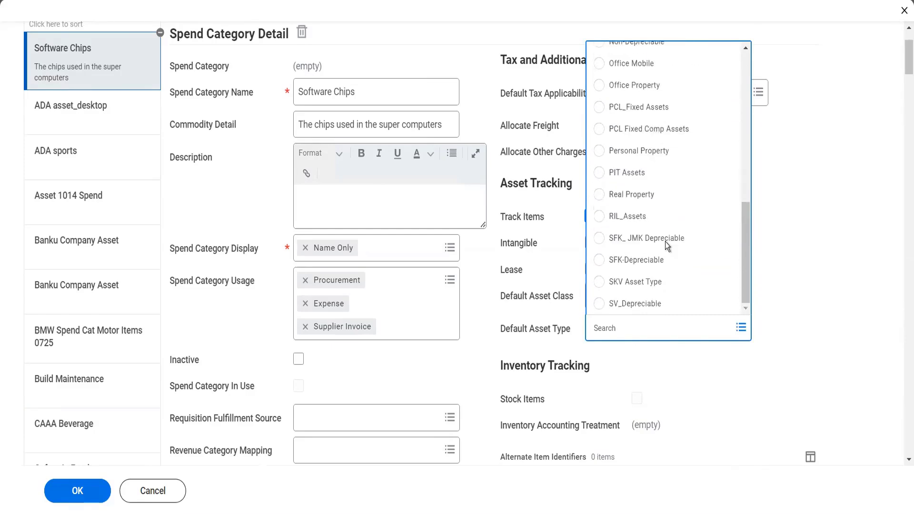
left_click(652, 89)
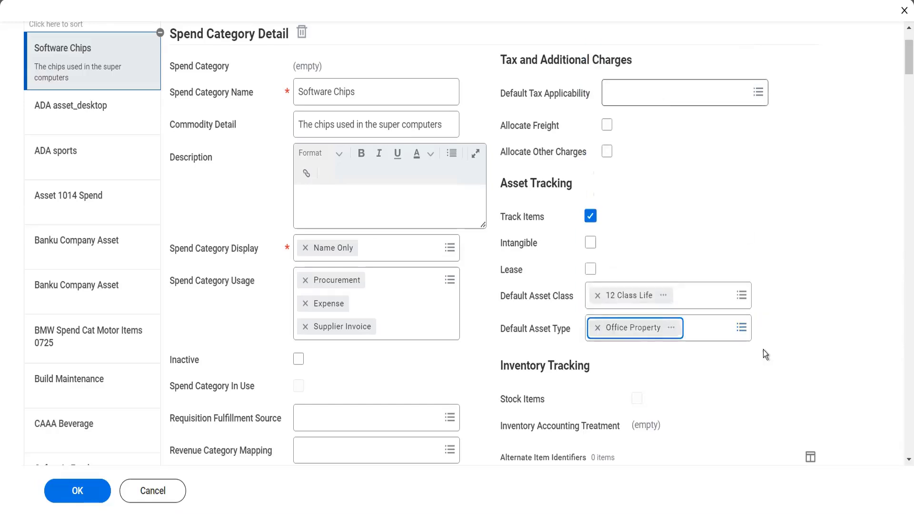
- Set the requisition fulfillment source of Software Chips to Purchase Order and save the spend category
scroll(764, 349, "down", 3)
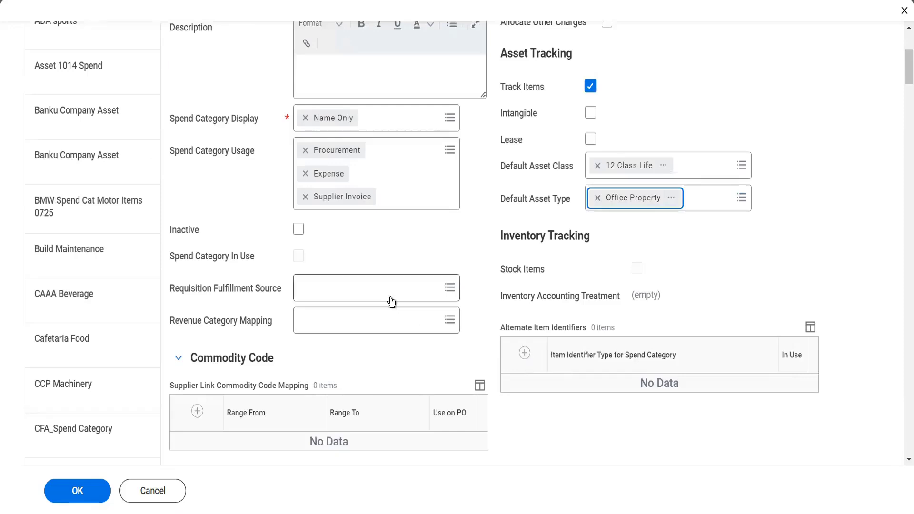
left_click(369, 287)
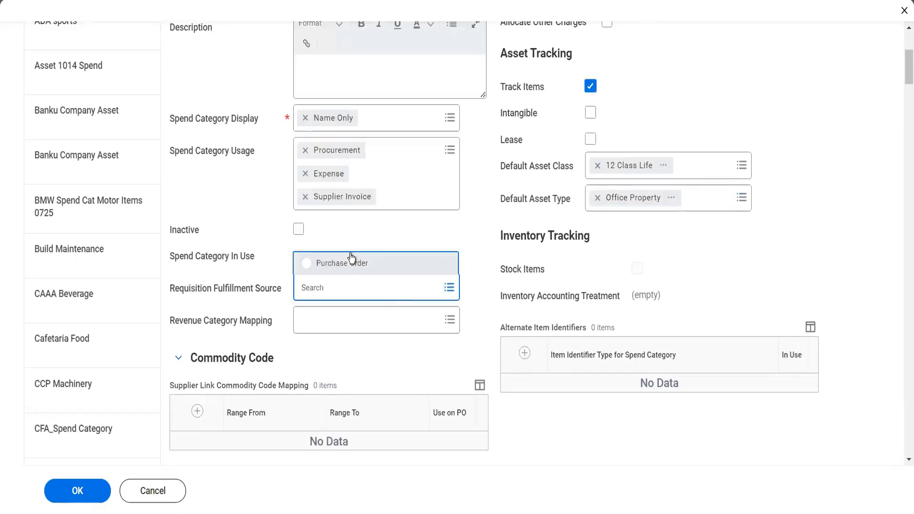
left_click(350, 263)
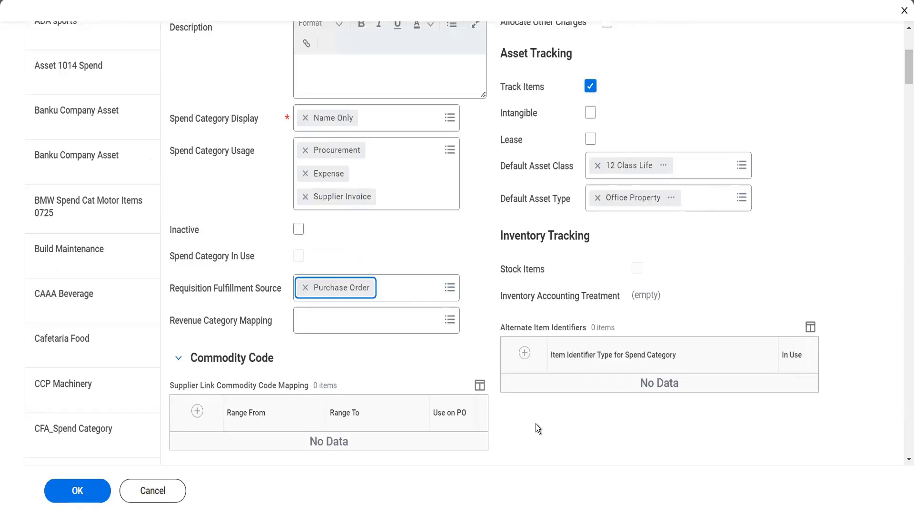
scroll(536, 424, "up", 3)
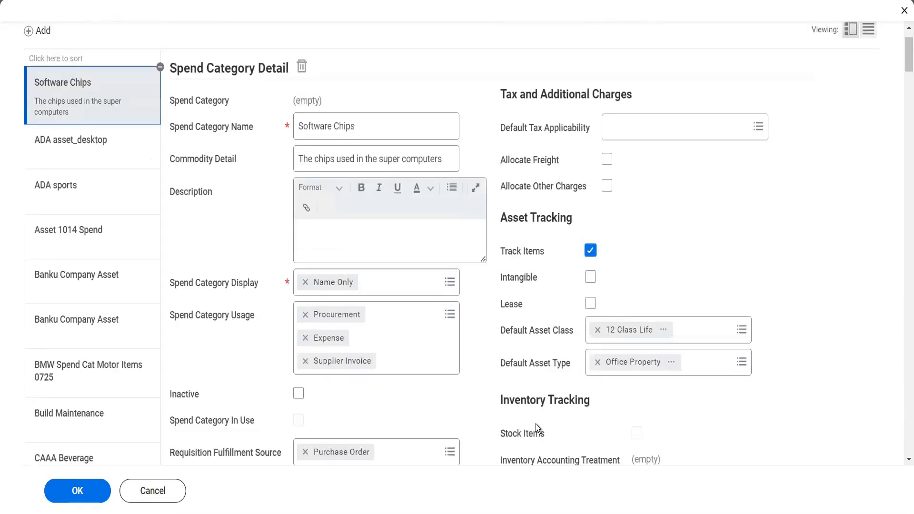
scroll(535, 424, "up", 1)
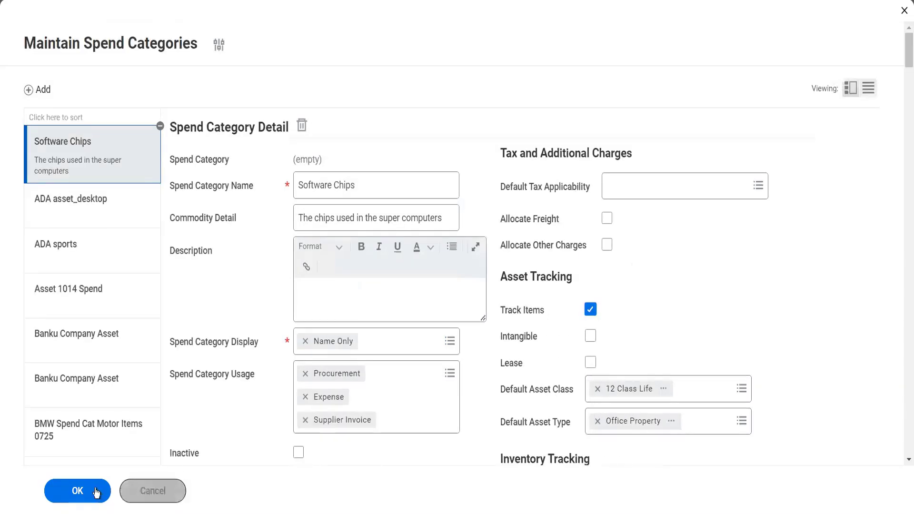
left_click(336, 399)
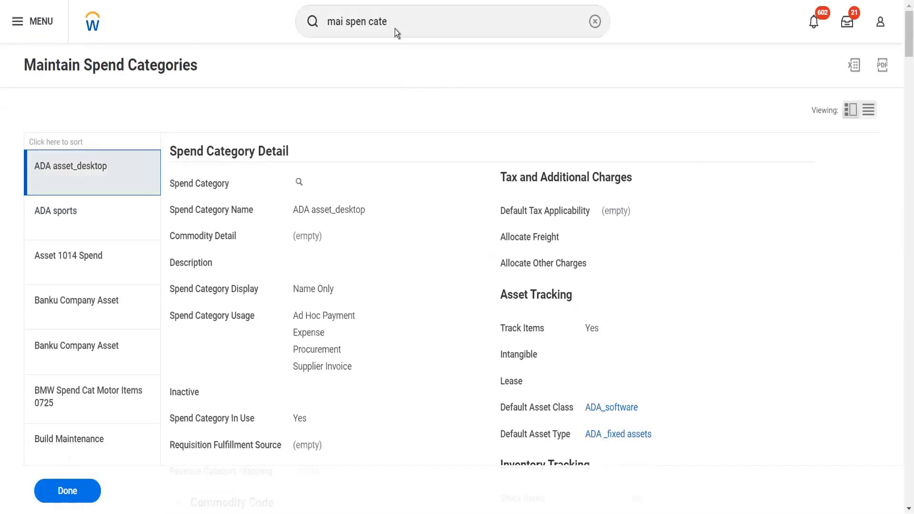
- Search for "asset clas", view the asset class list in Maintain Asset Classes, and close it without changes
left_click_drag(395, 27, 329, 7)
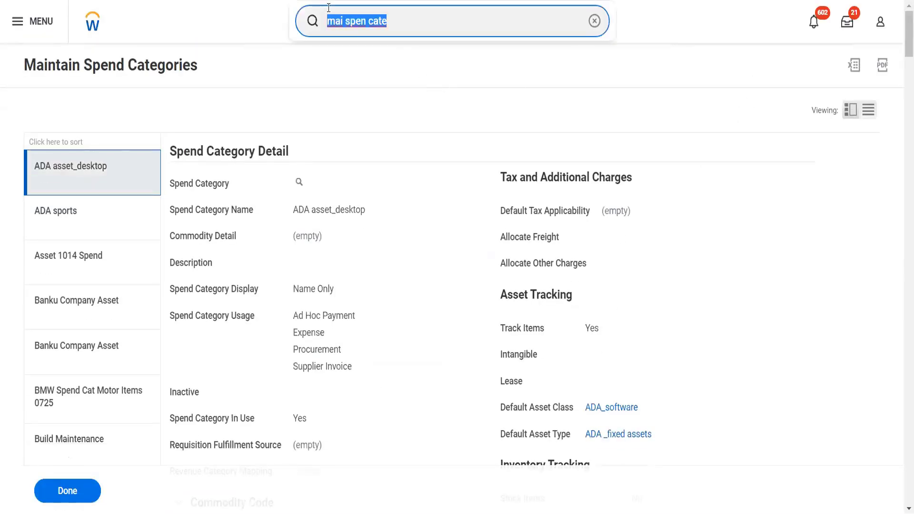
type("asset clas")
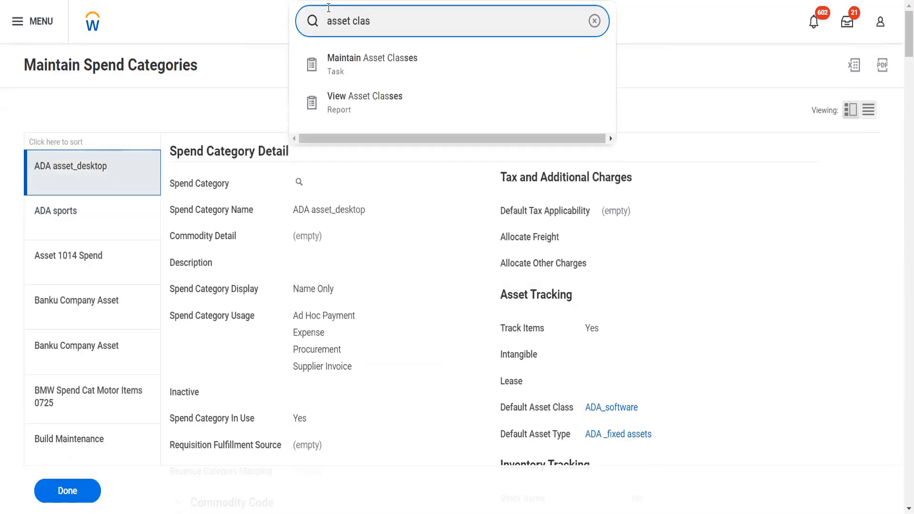
left_click(348, 63)
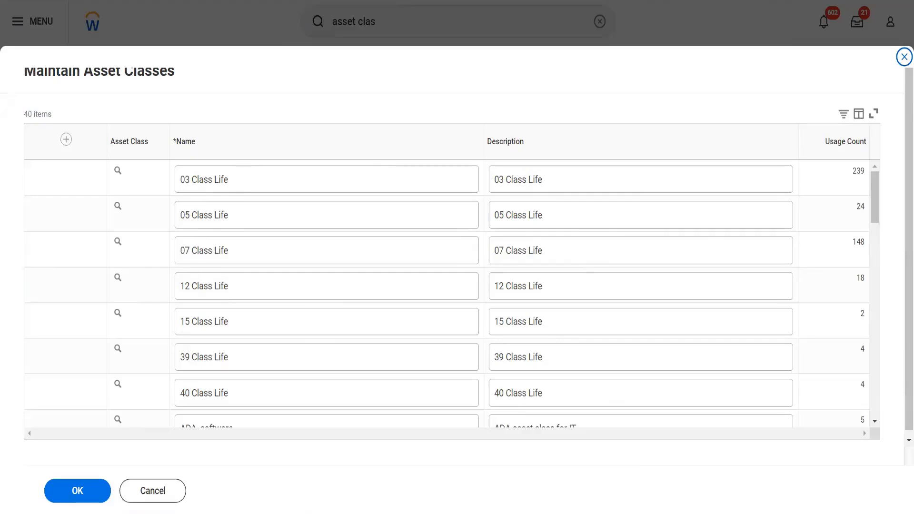
left_click(161, 491)
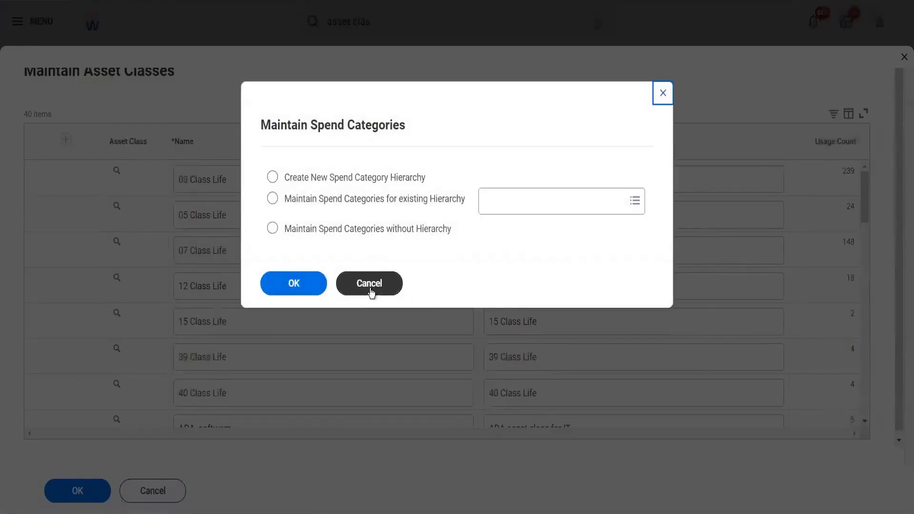
left_click(378, 287)
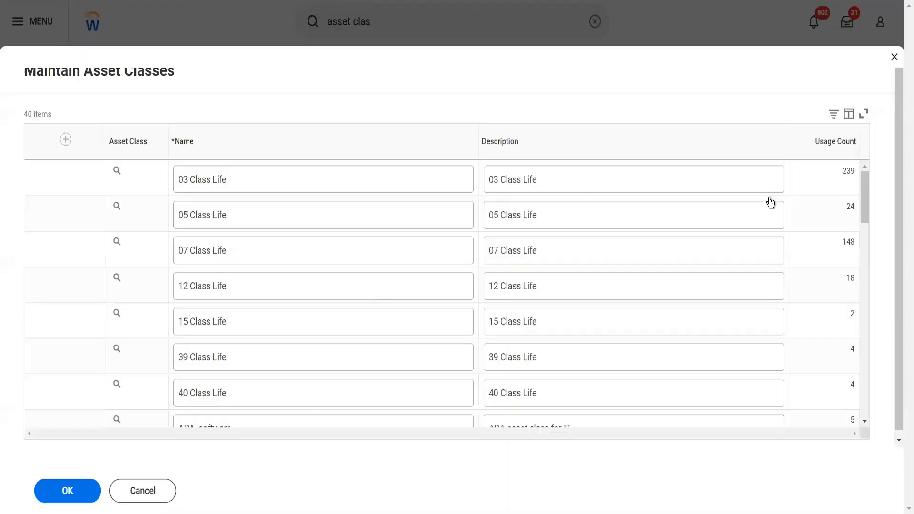
left_click(894, 56)
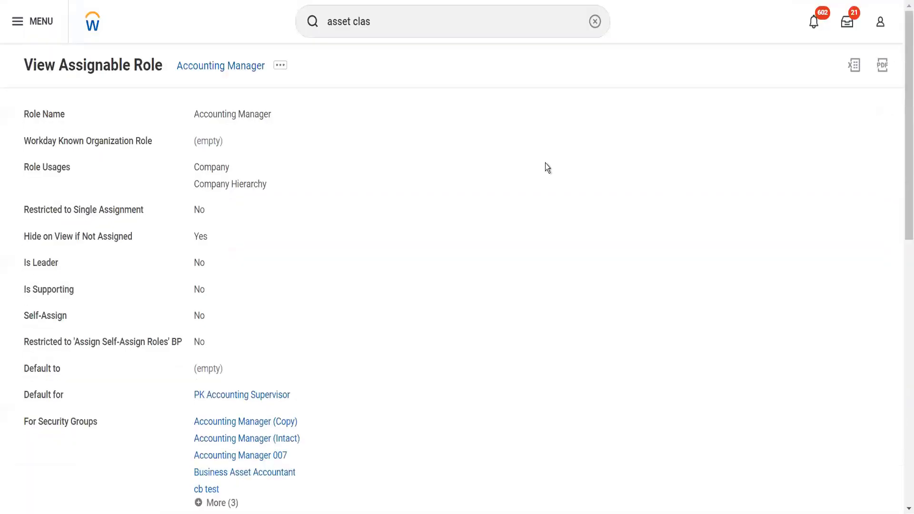
- Search for "asset type" and open the Maintain Asset Types task
left_click(387, 27)
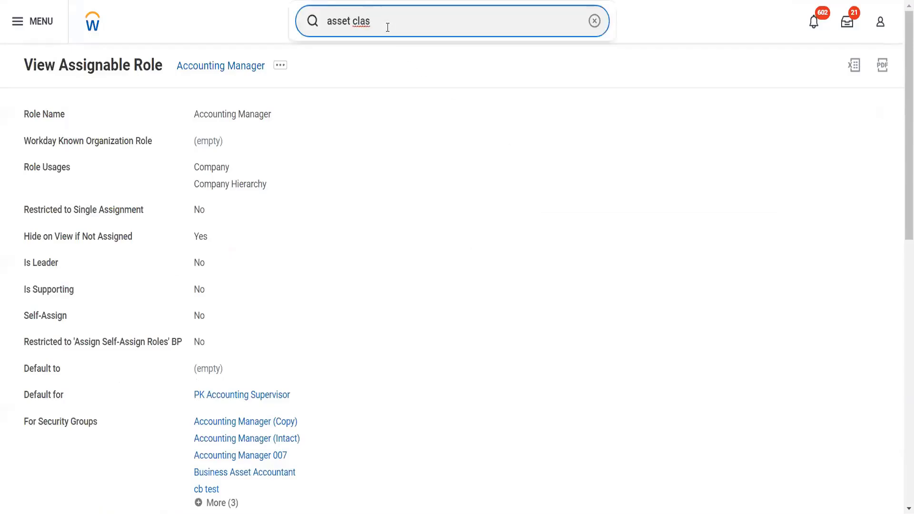
key("BackSpace")
key("BackSpace")
key("BackSpace")
key("BackSpace")
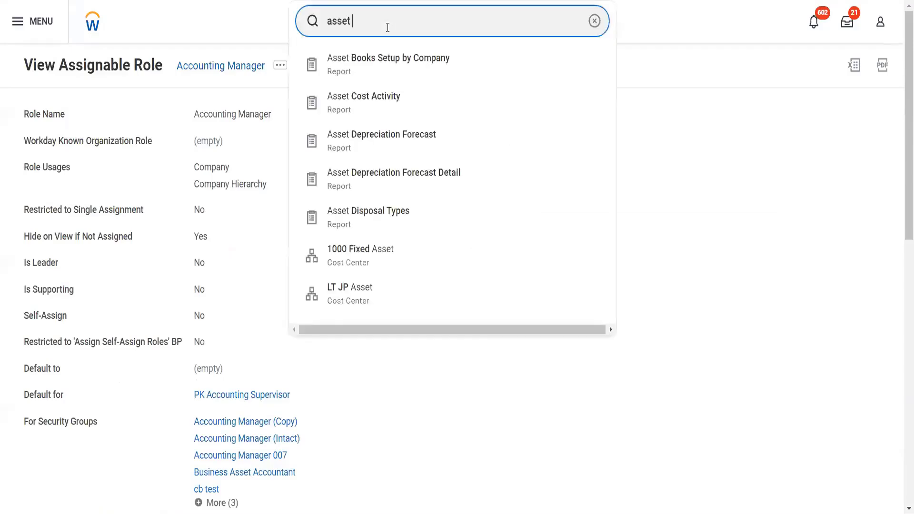
type("type")
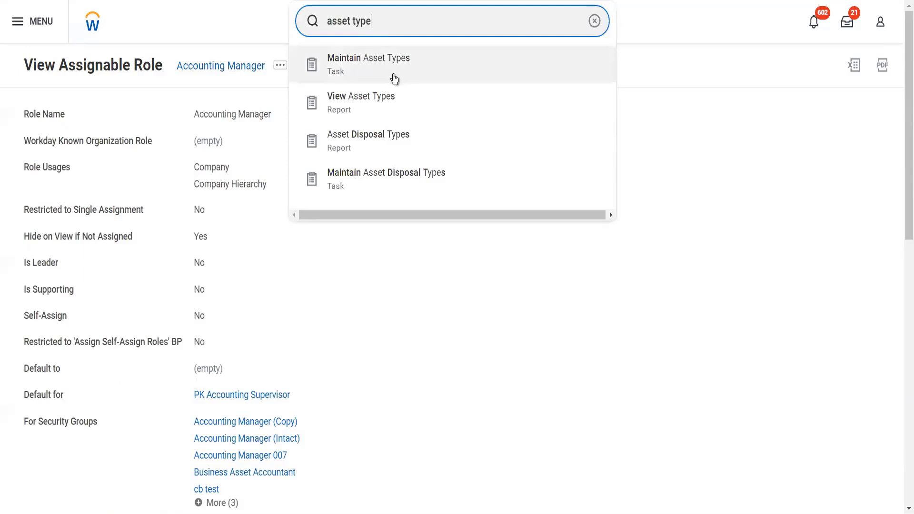
left_click(393, 67)
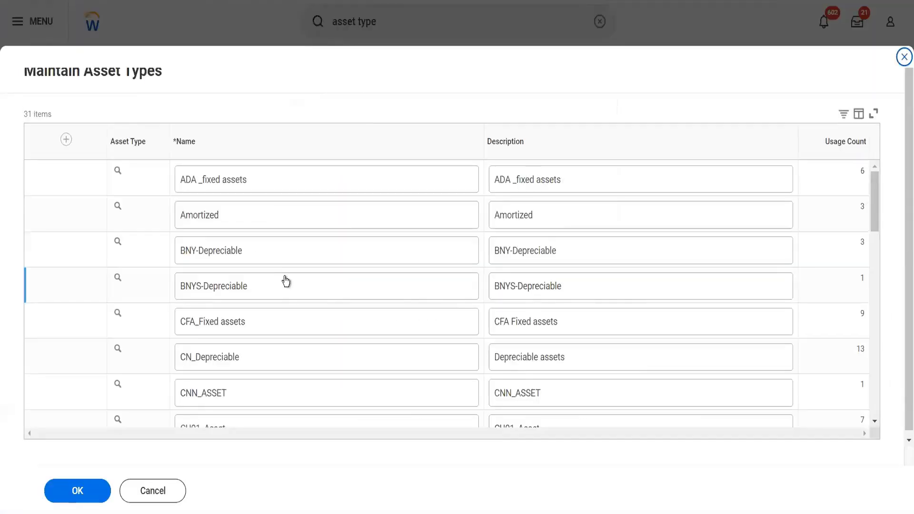
- Add an asset type named Software Laptops with the description "The chips used in the laptops" and save it
left_click(65, 139)
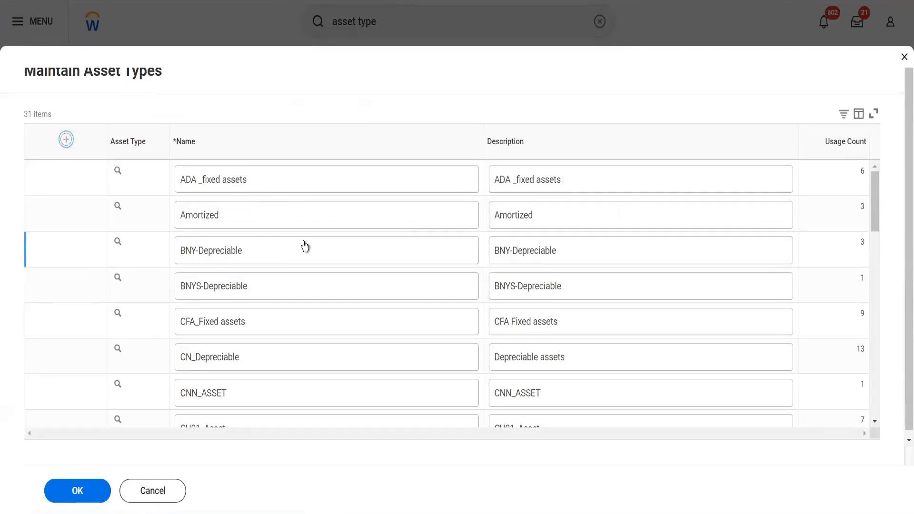
left_click(257, 183)
type("Software")
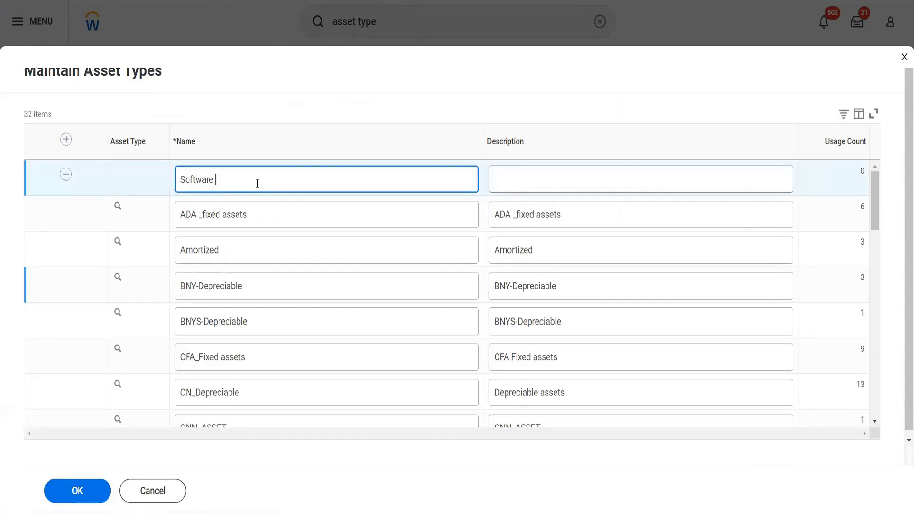
type(" Laptos")
key("BackSpace")
key("BackSpace")
type("ops")
key("Tab")
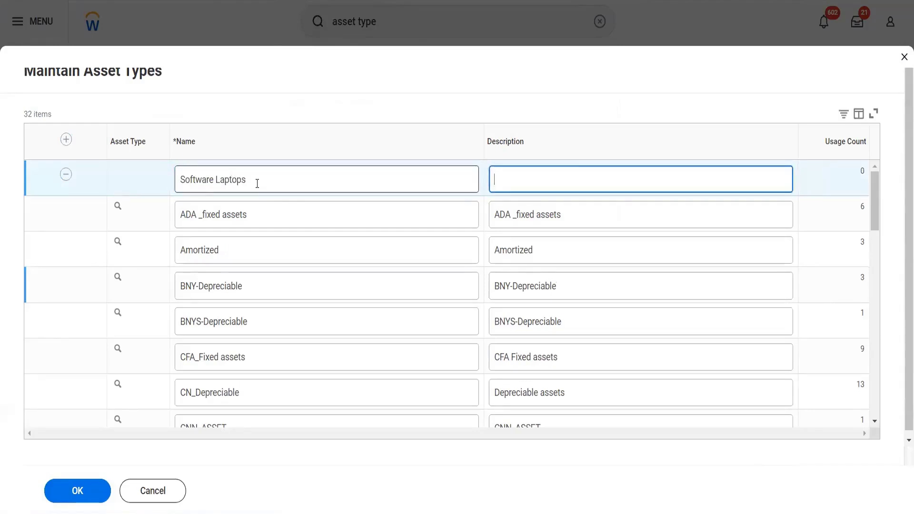
type("The chips used in the laptops")
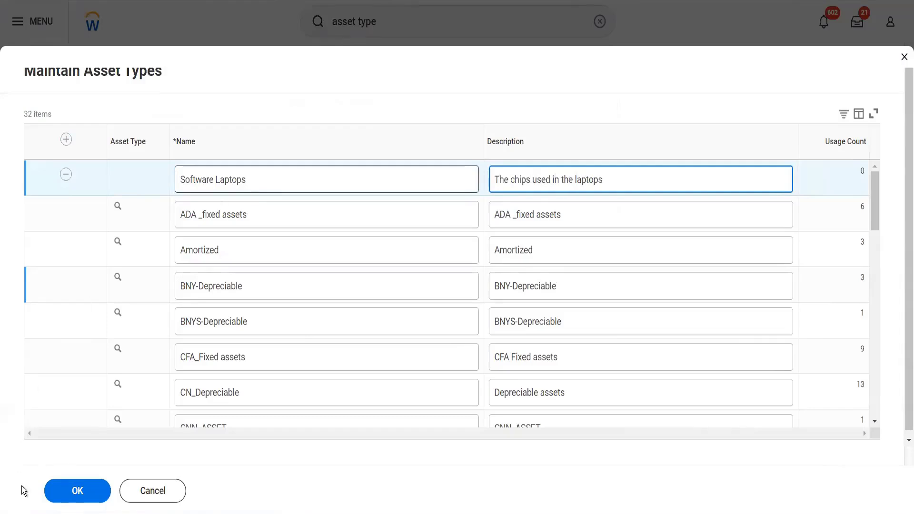
left_click(67, 495)
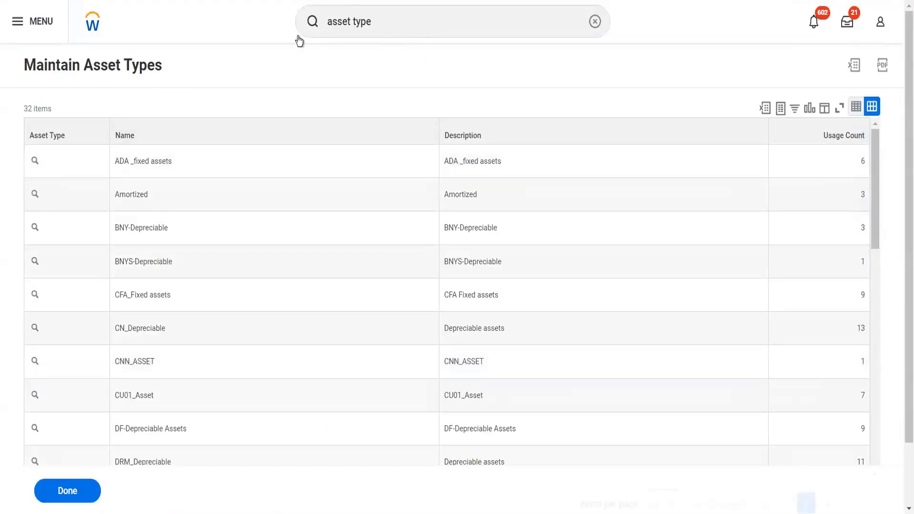
- Return to the home page, search for "Supplier: Fox" and open the supplier Fox Industries Blinkit
left_click(91, 32)
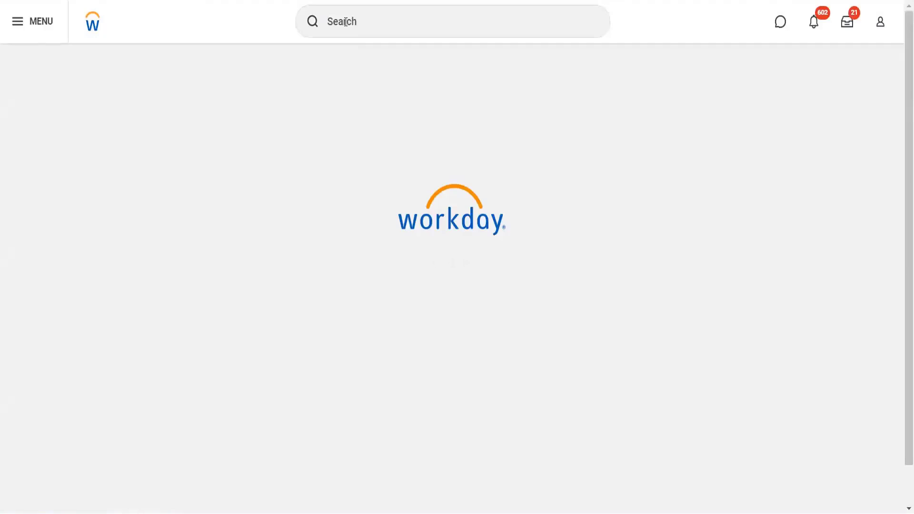
left_click(345, 21)
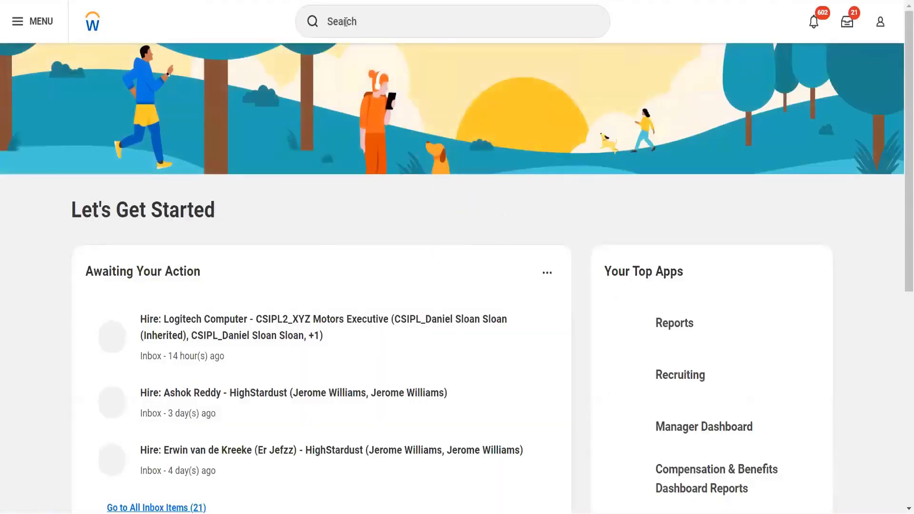
left_click(346, 21)
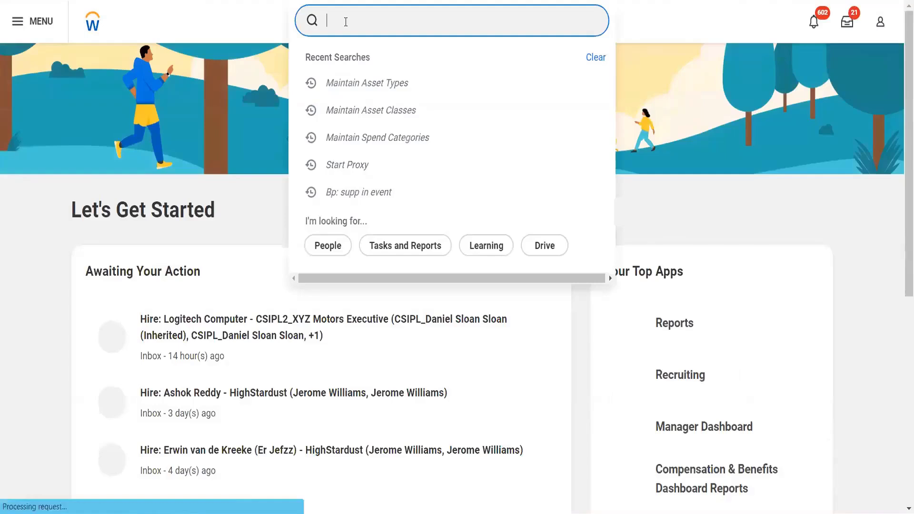
type("Su")
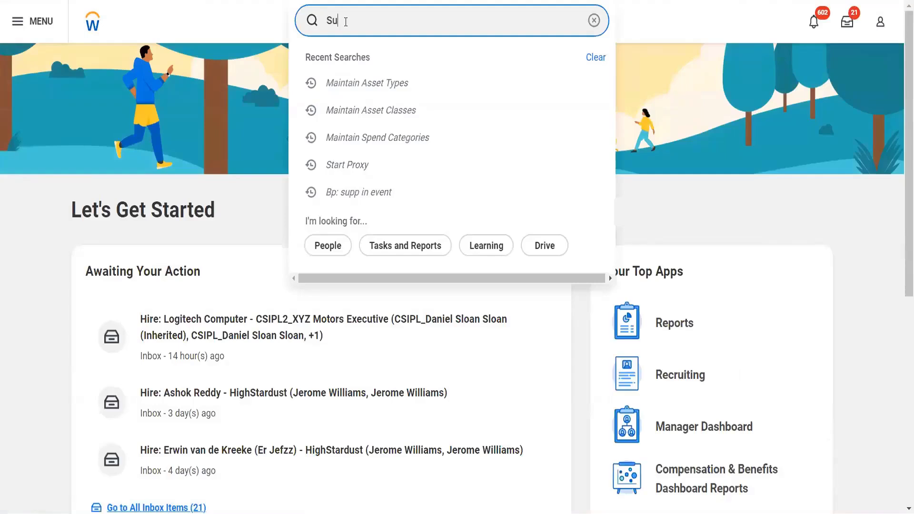
type("pplier: Fox")
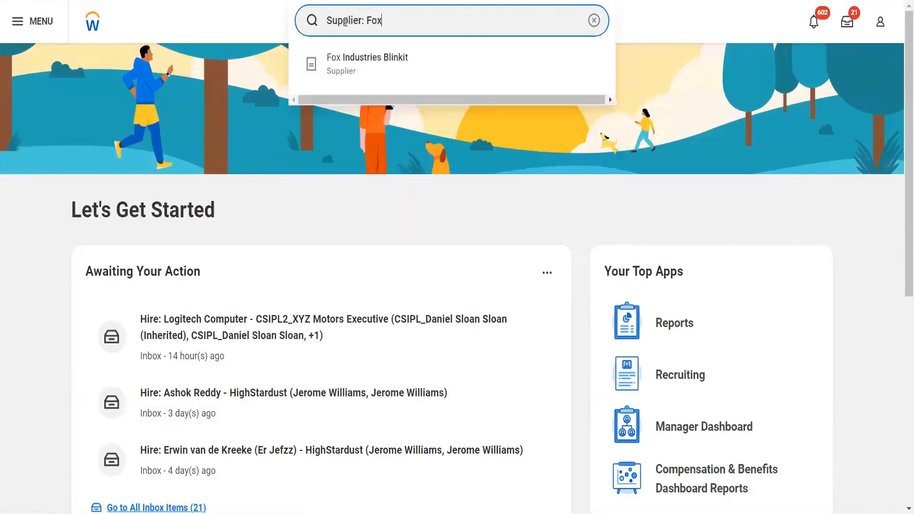
key("Down")
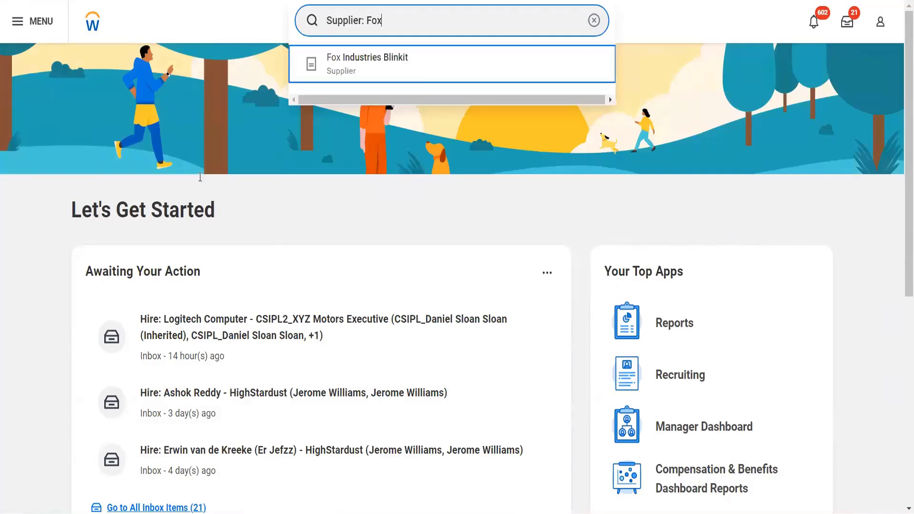
left_click(353, 139)
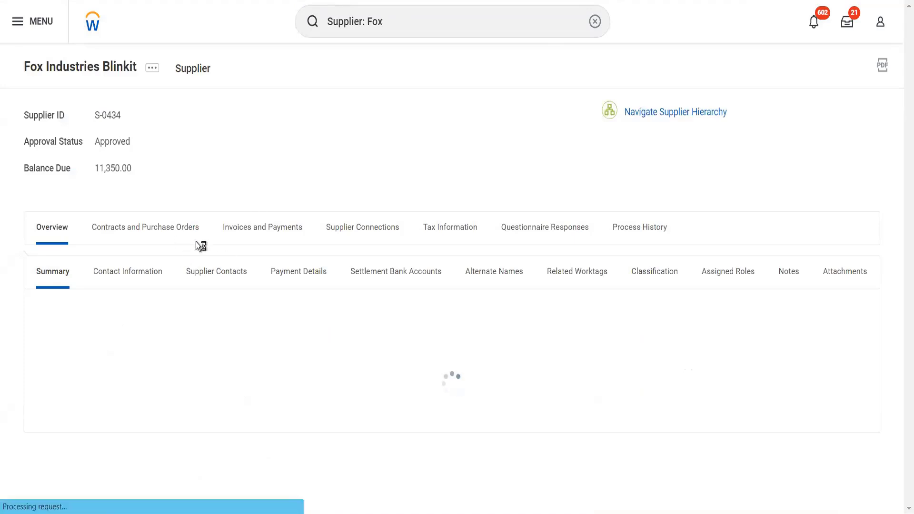
- Examine the recent invoices of Fox Industries Blinkit, including the company each one belongs to
left_click(262, 230)
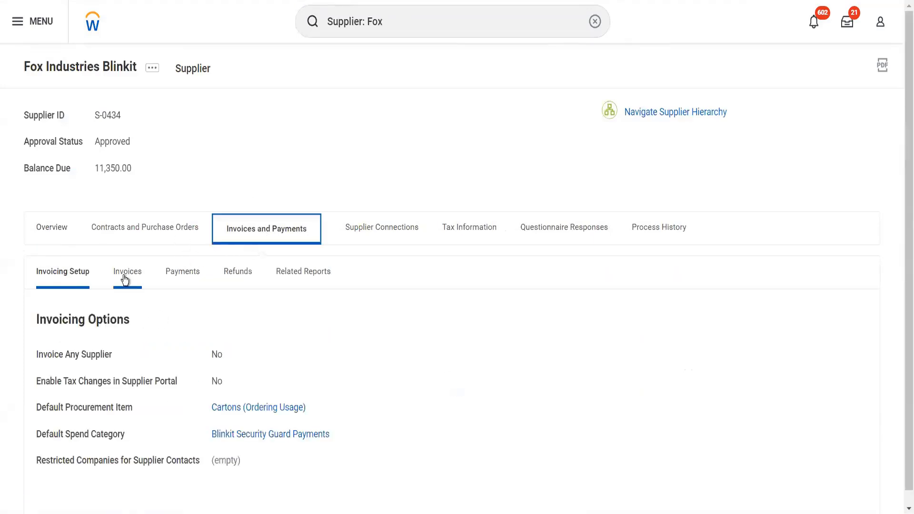
left_click(125, 278)
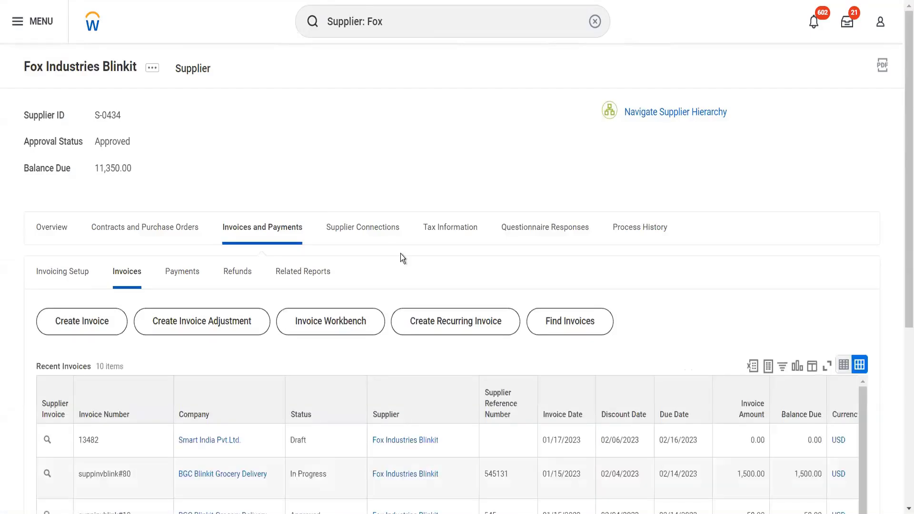
scroll(401, 254, "down", 3)
scroll(401, 254, "up", 3)
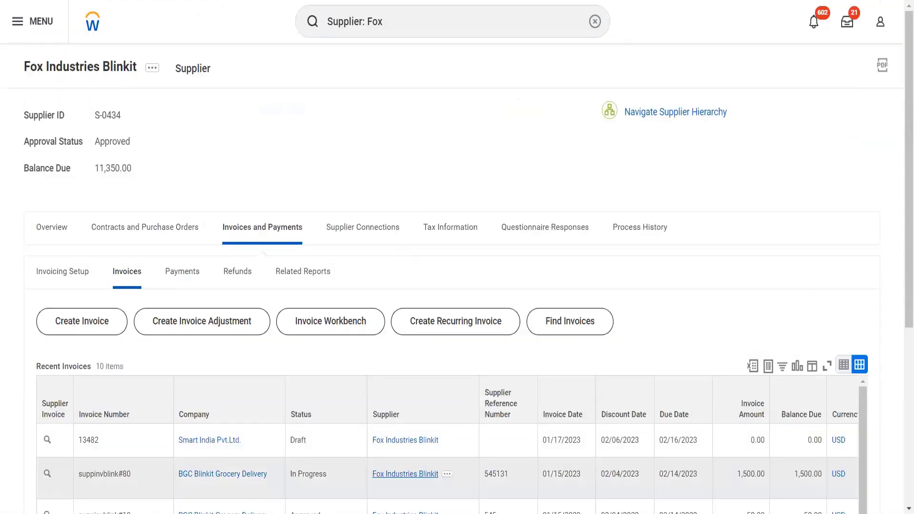
- Search for "BGC" and open the company BGC Blinkit Grocery Delivery
left_click(313, 20)
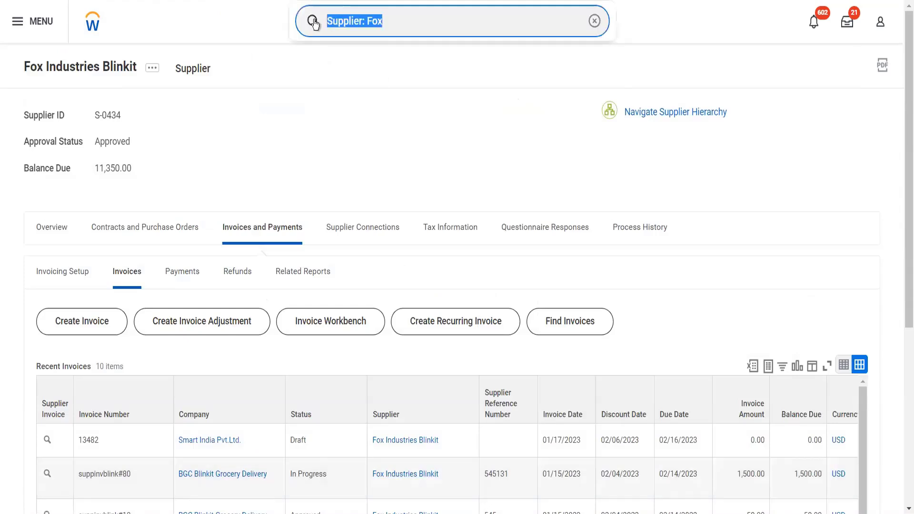
key("BackSpace")
type("BGC")
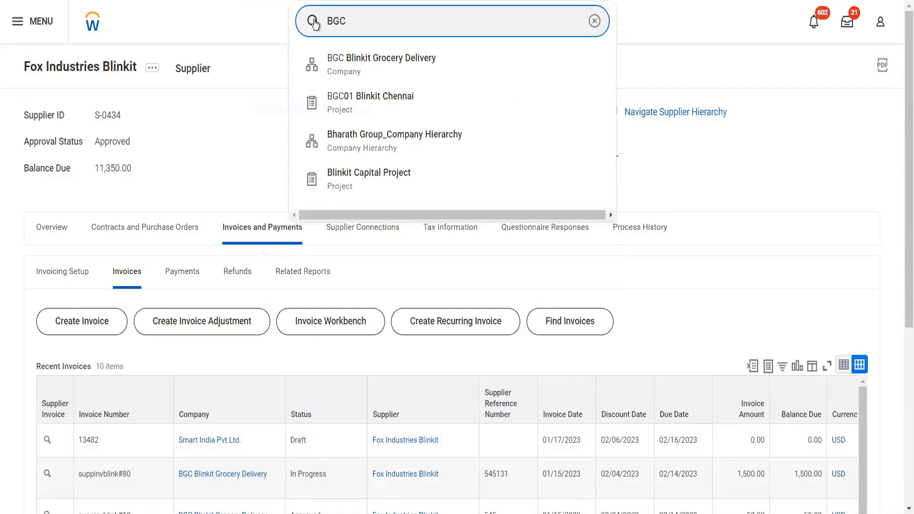
key("Down")
key("Down")
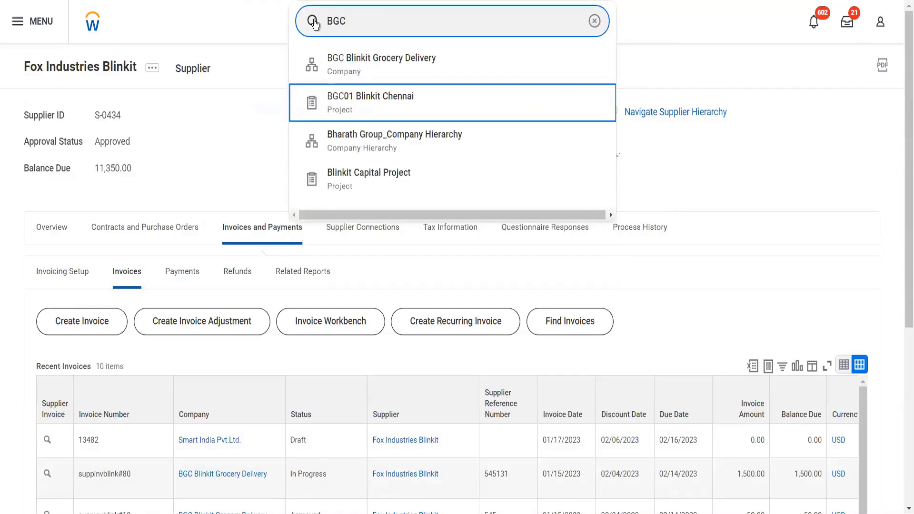
key("Down")
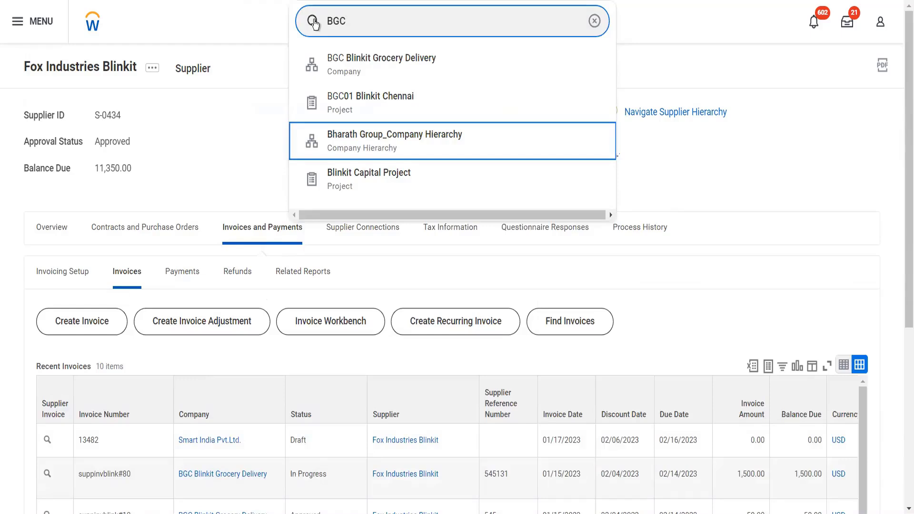
key("Up")
key("Up")
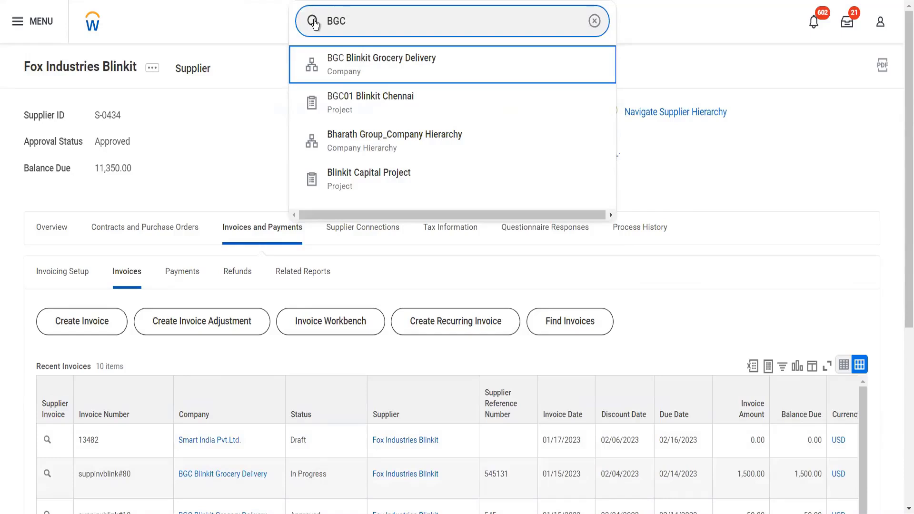
key("Return")
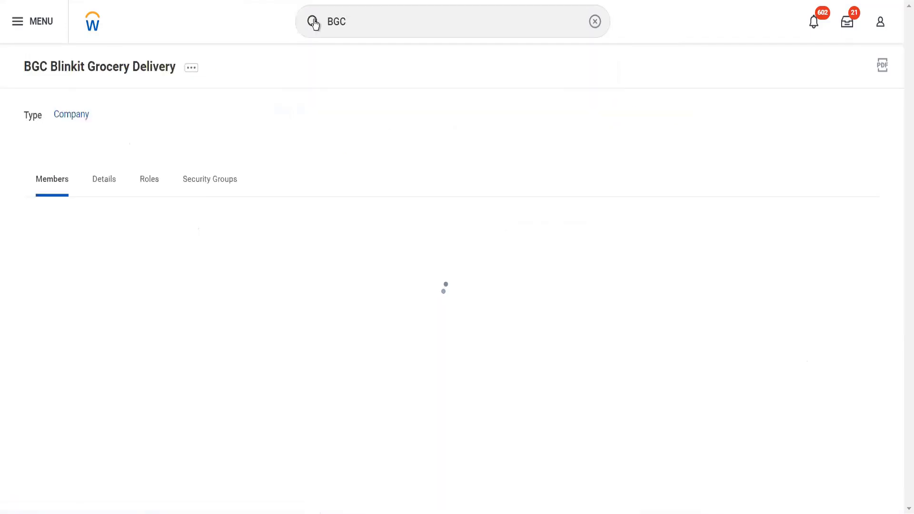
- View the roles of BGC Blinkit Grocery Delivery and try to filter the assignable roles by "business asset accountant"
left_click(150, 187)
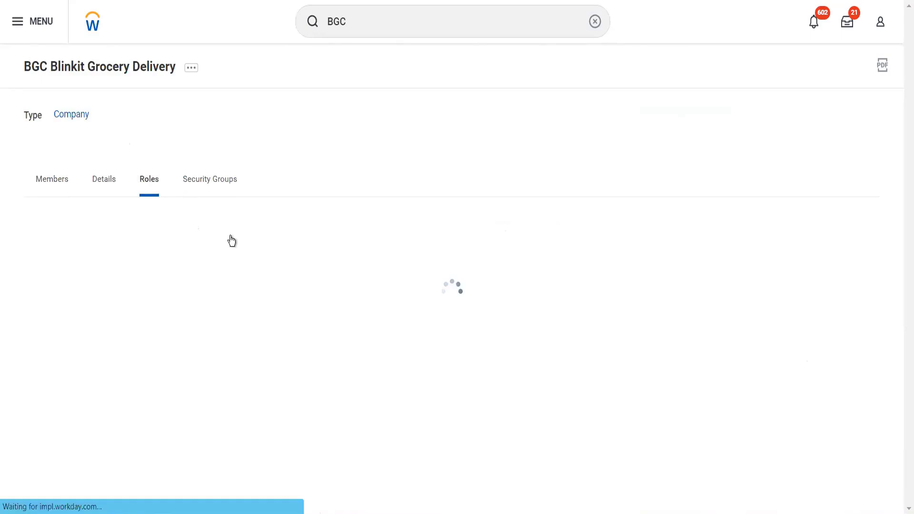
left_click(165, 257)
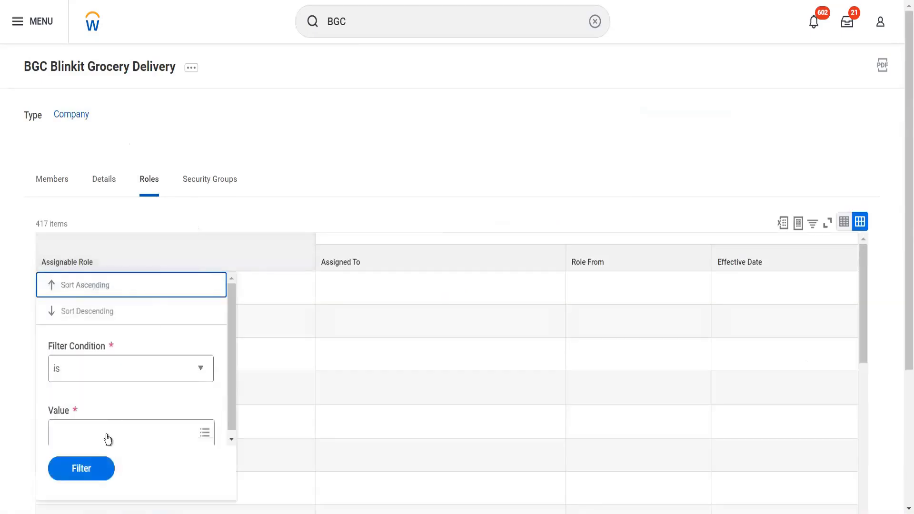
left_click(108, 437)
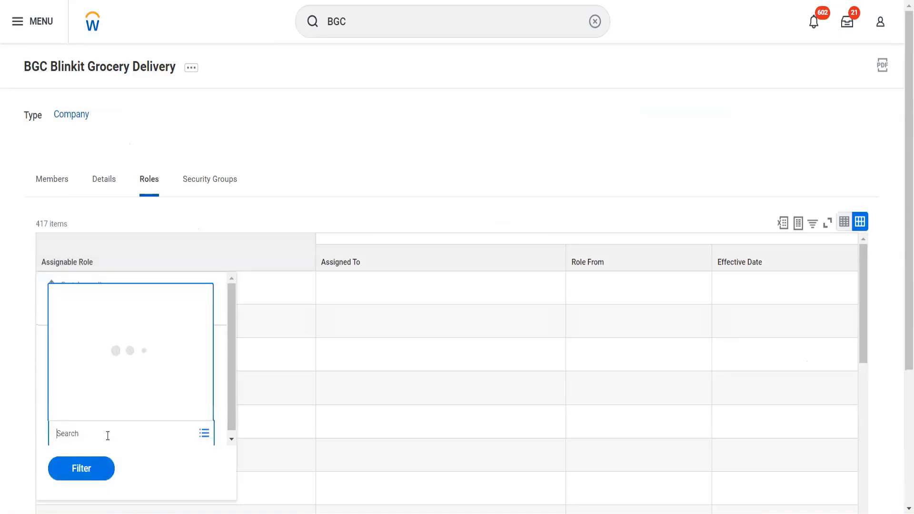
type("business a")
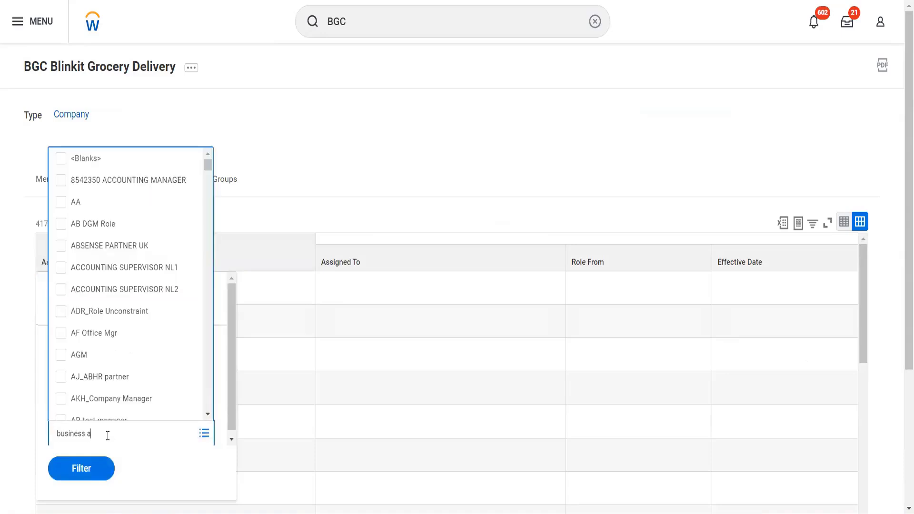
type("sset accountant")
key("Return")
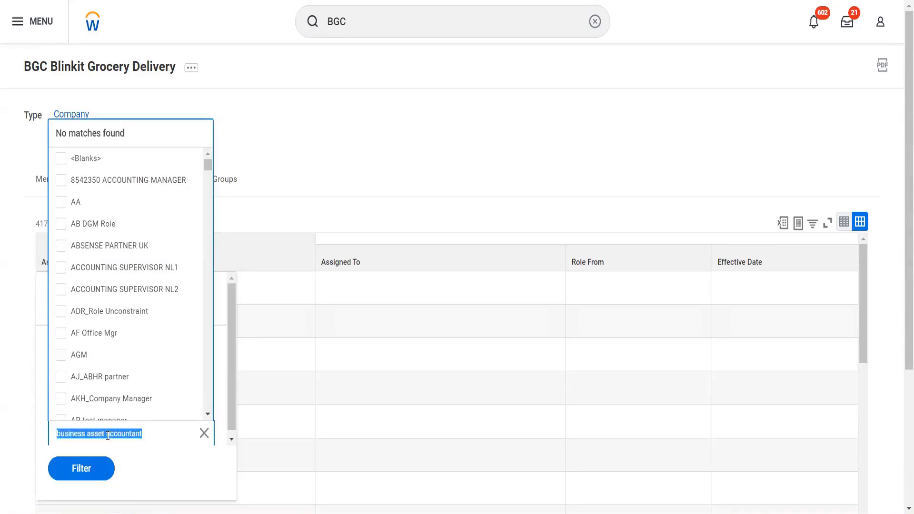
left_click(327, 167)
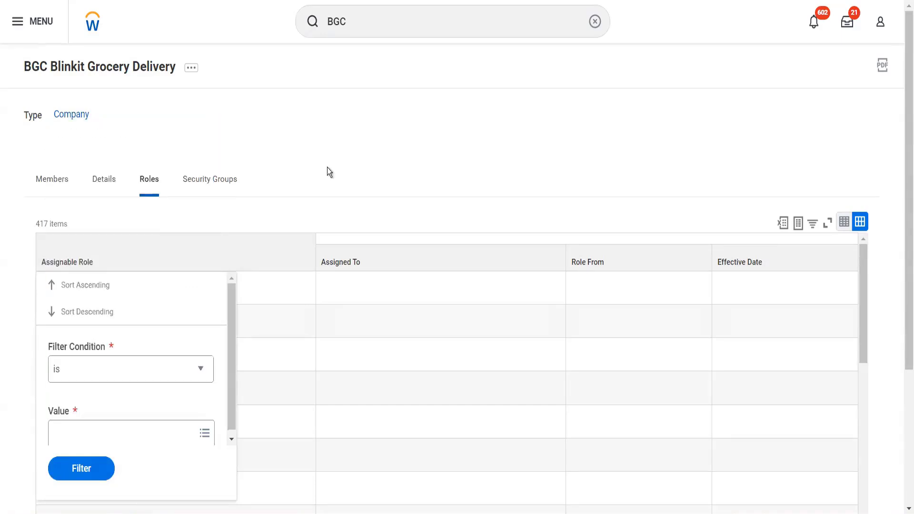
- Open the related actions of BGC Blinkit Grocery Delivery and look through the available action categories
left_click(193, 74)
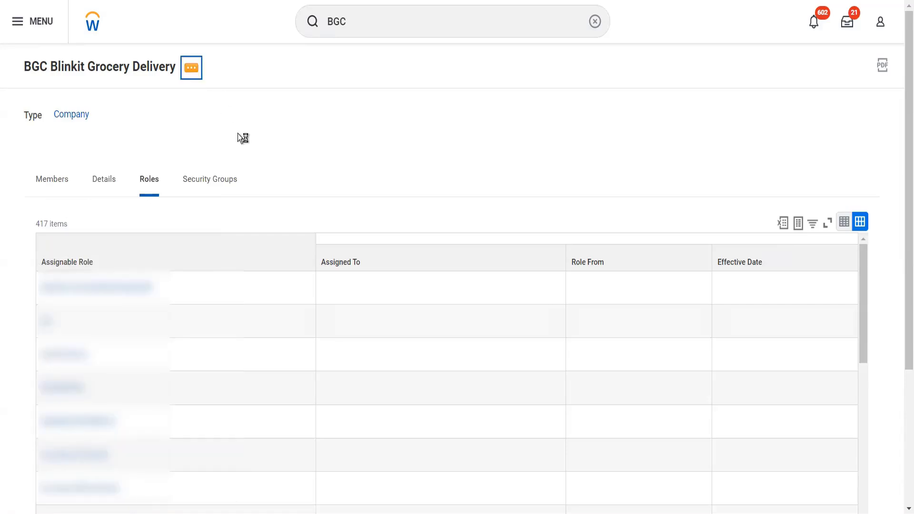
mouse_move(238, 132)
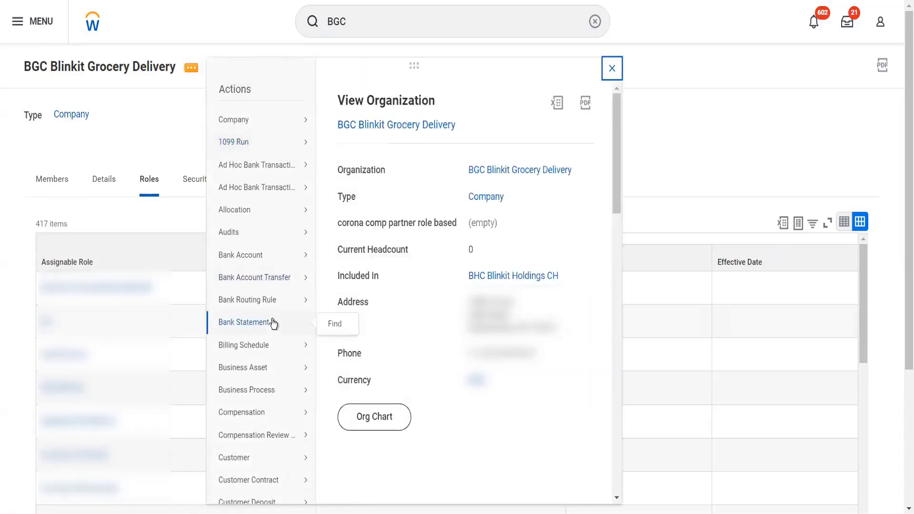
scroll(271, 320, "down", 5)
mouse_move(281, 423)
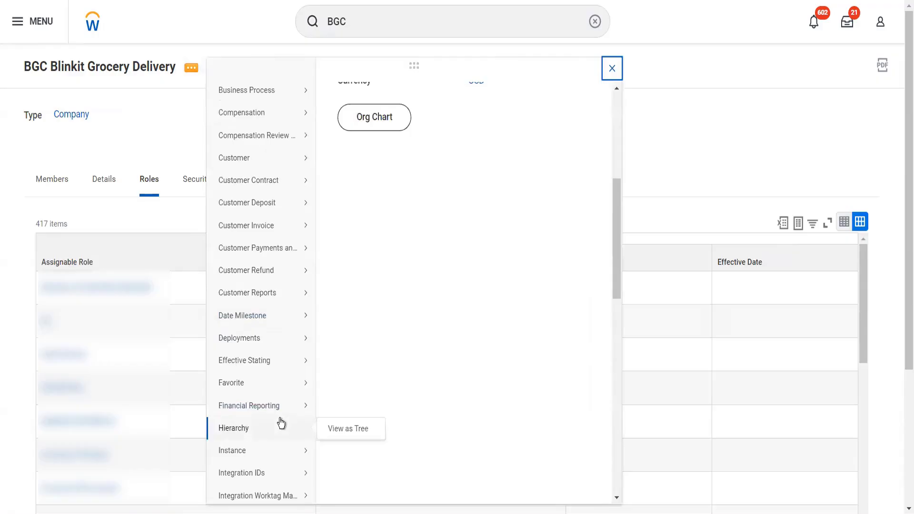